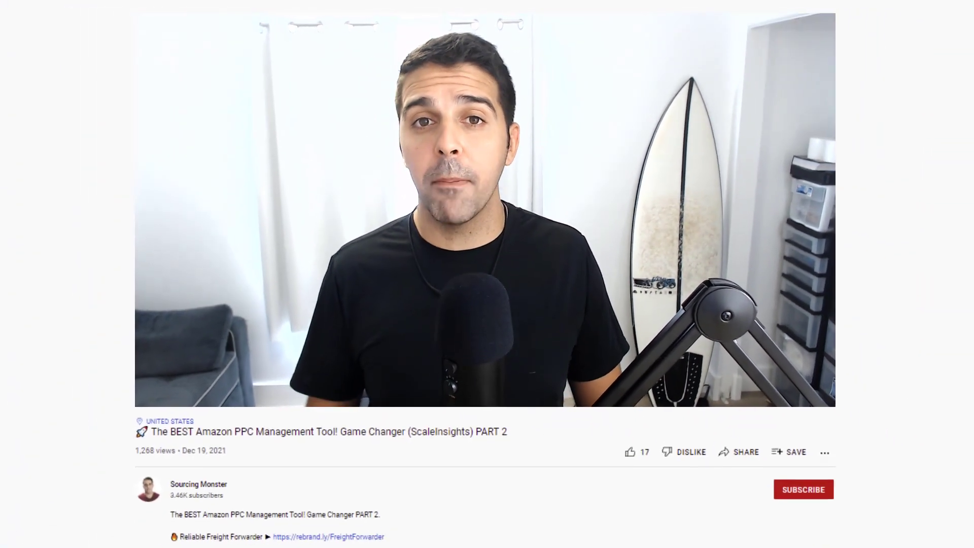
# Like the ScaleInsights PART 2 video, type 'Ask your questions here!' as a comment, and subscribe.
pyautogui.click(617, 417)
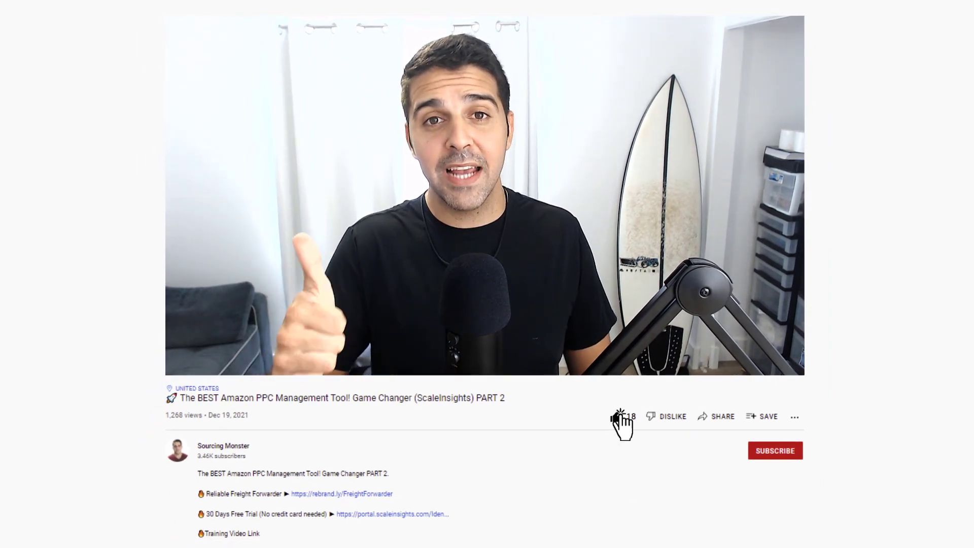
pyautogui.click(543, 495)
pyautogui.write('Ask your questions here!')
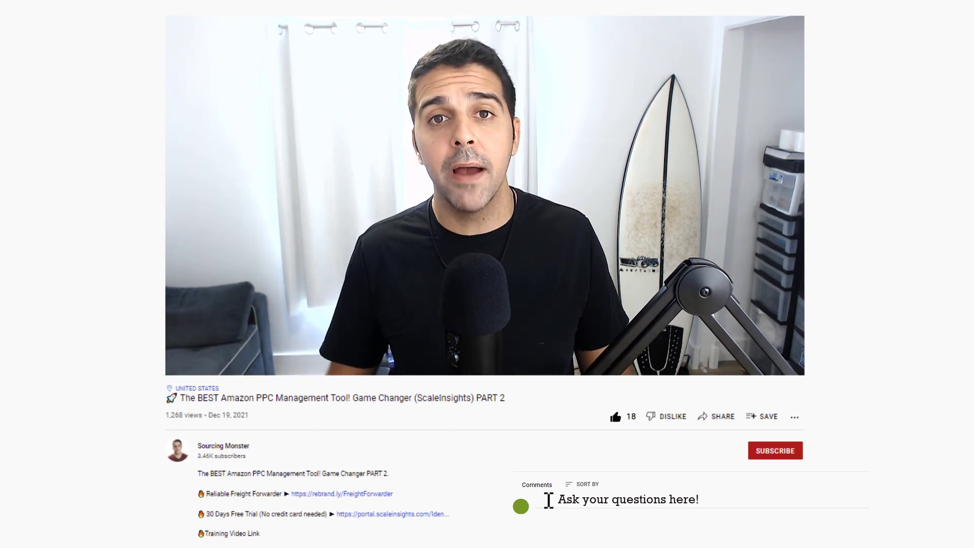
pyautogui.click(768, 450)
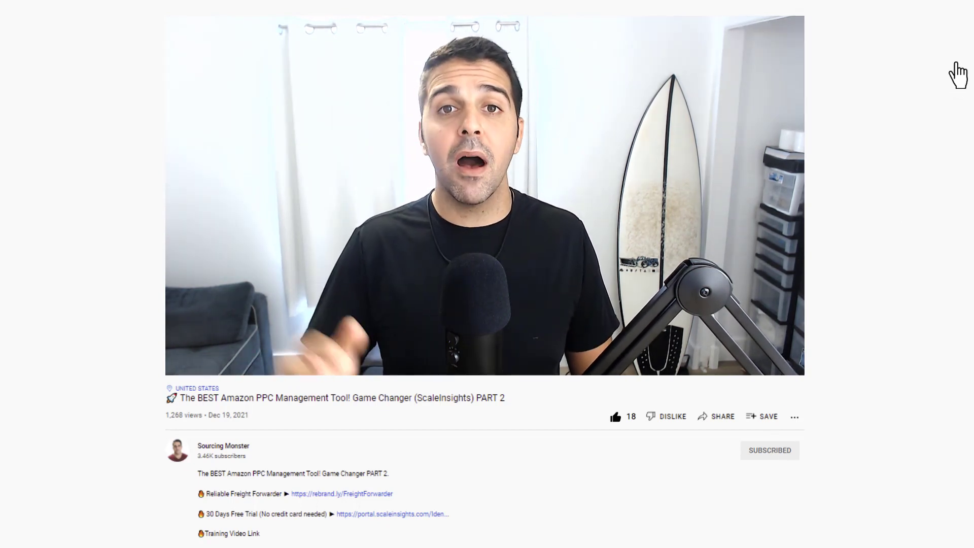
pyautogui.moveTo(963, 65); pyautogui.dragTo(964, 196)
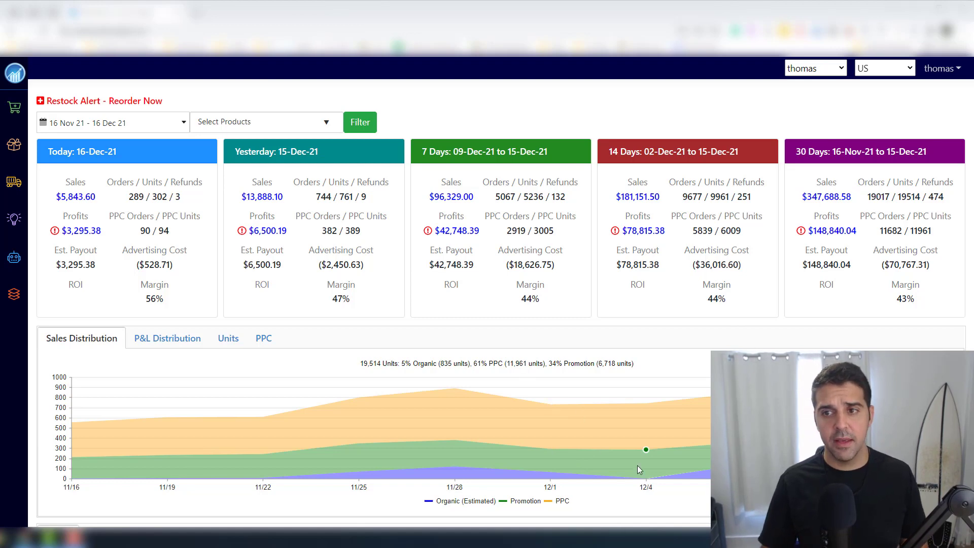
# Open Ads Insights from the sidebar and scroll through the Overview tables.
pyautogui.moveTo(15, 223)
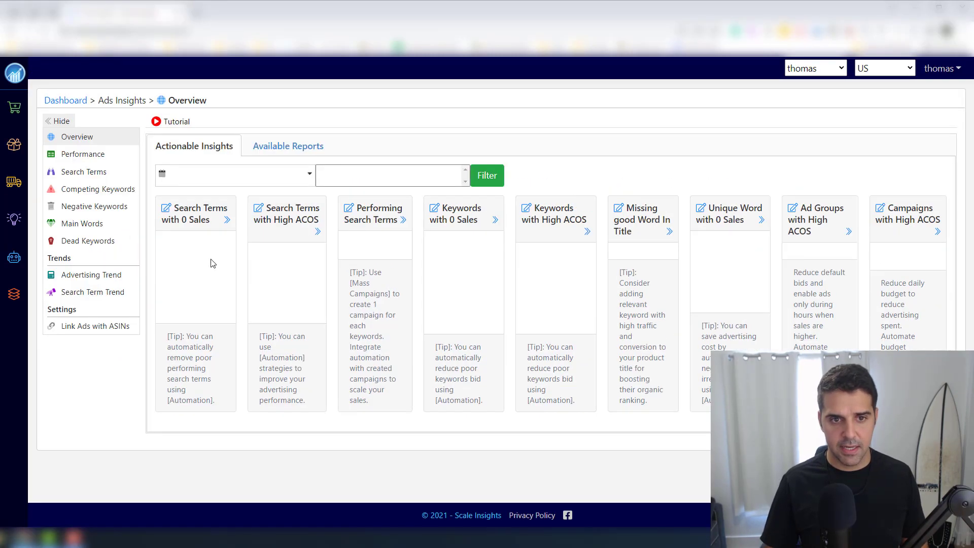
pyautogui.scroll(-5, 207, 257)
pyautogui.scroll(-12, 246, 259)
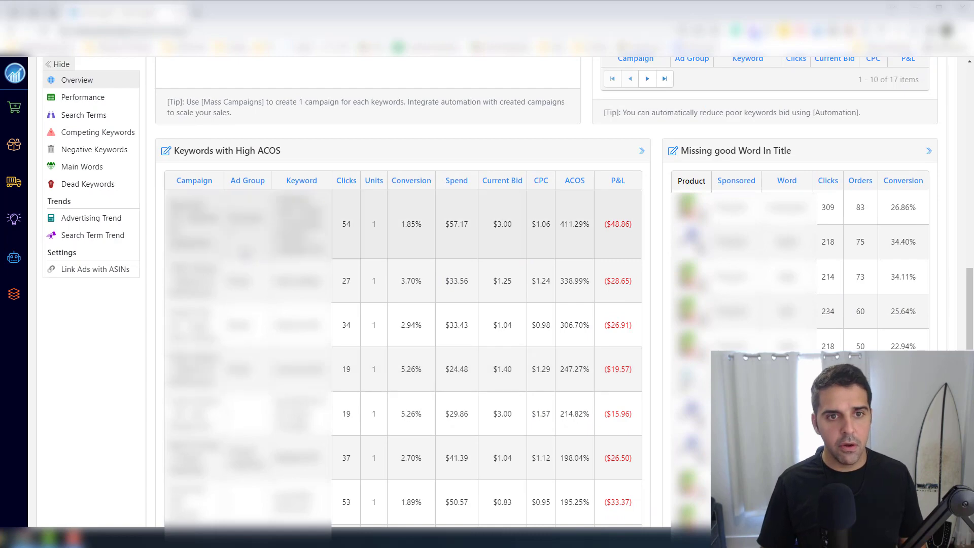
pyautogui.scroll(-7, 200, 182)
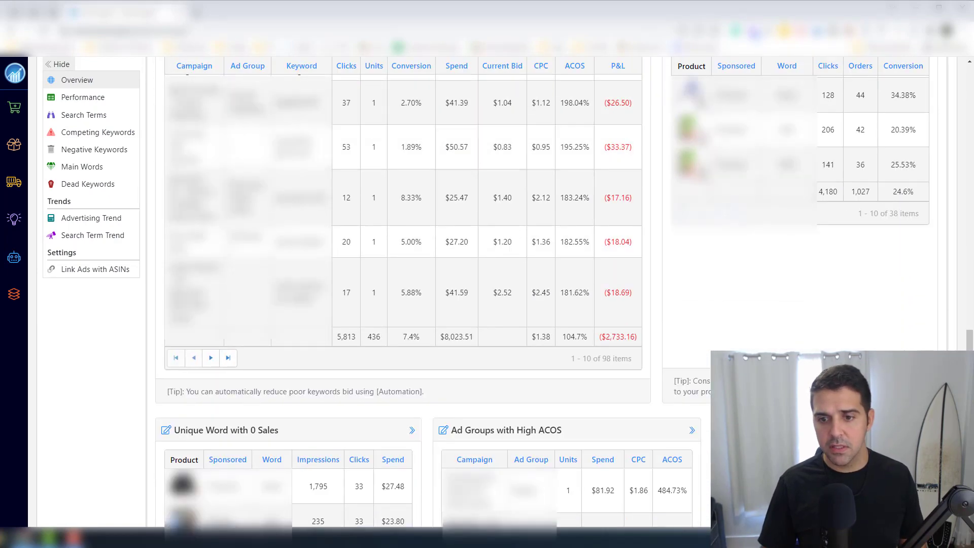
pyautogui.scroll(7, 643, 398)
pyautogui.scroll(-8, 643, 397)
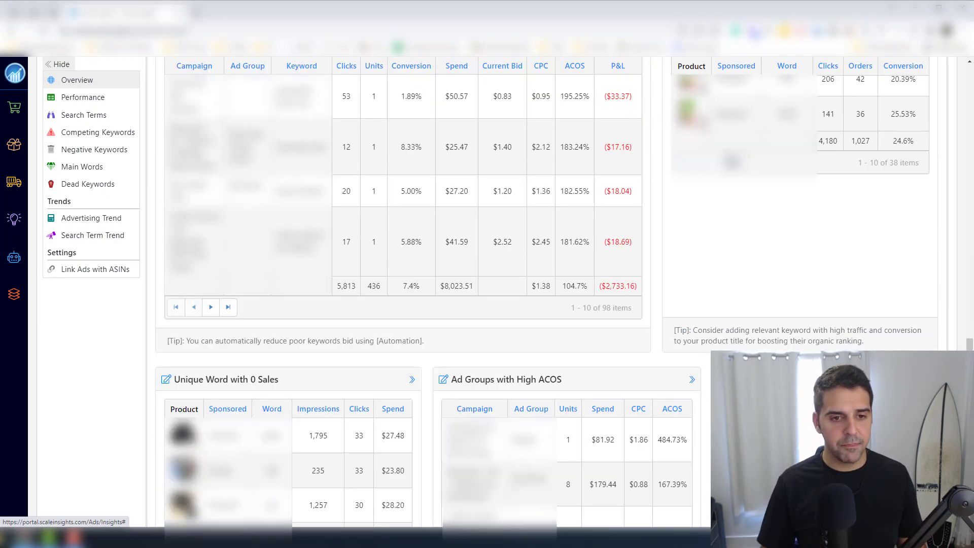
pyautogui.scroll(8, 728, 143)
# Highlight the 'Missing good Word In Title' and 'Unique Word with 0 Sales' table headings.
pyautogui.tripleClick(733, 199)
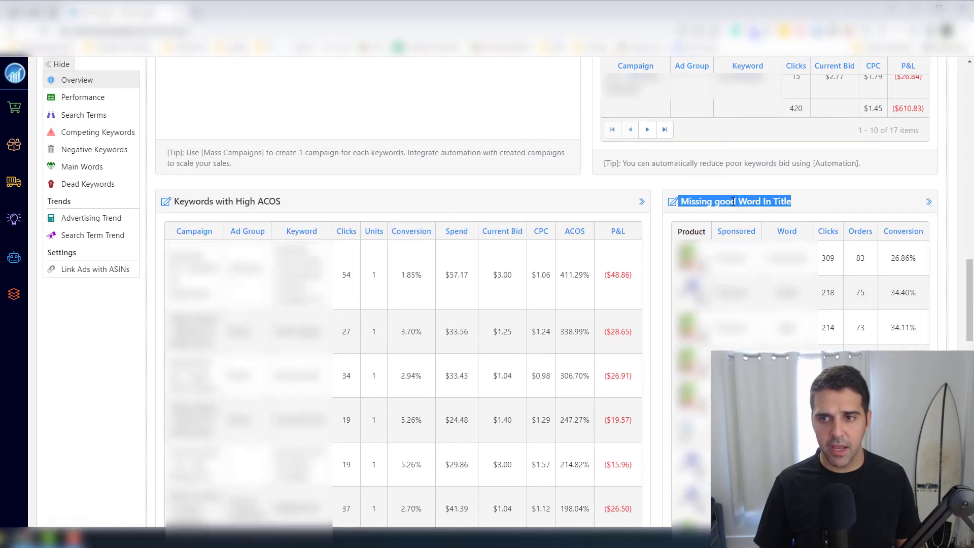
pyautogui.scroll(-6, 733, 203)
pyautogui.scroll(-4, 177, 300)
pyautogui.tripleClick(203, 277)
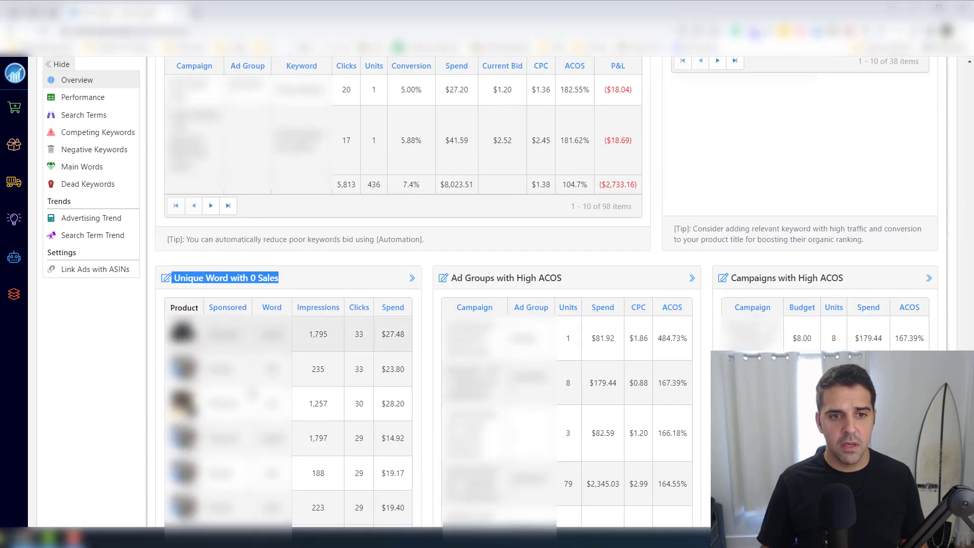
pyautogui.scroll(-1, 305, 355)
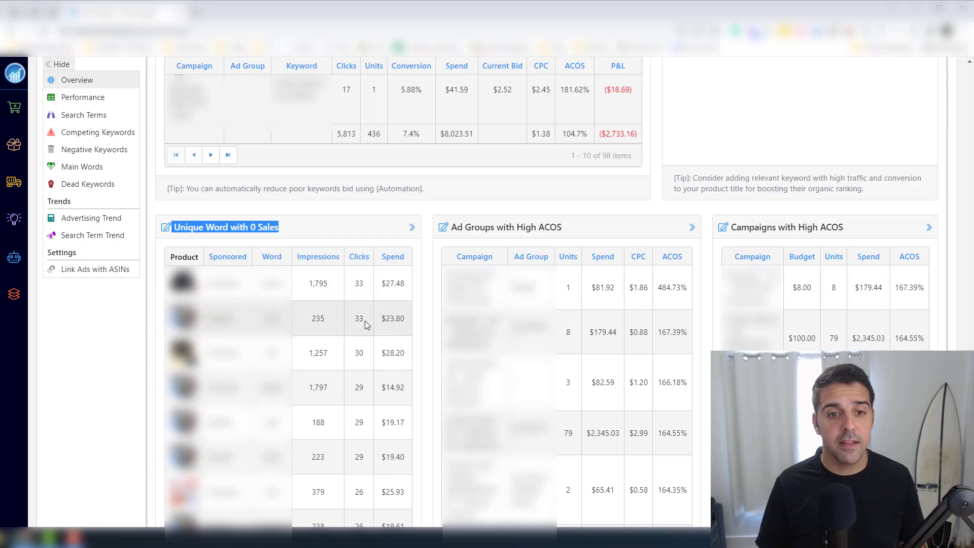
# Highlight the first zero-sales word and its 27.48 spend, then continue down the tables.
pyautogui.click(359, 286)
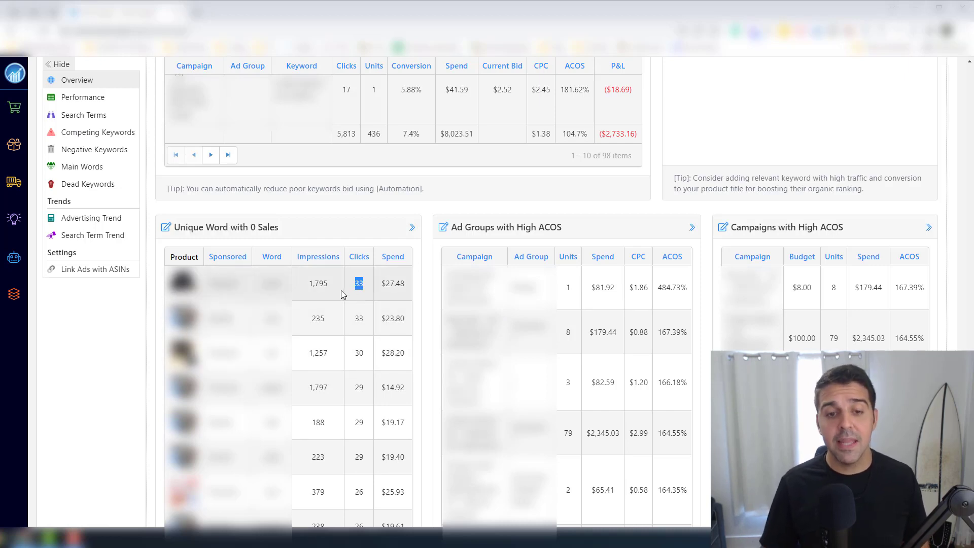
pyautogui.doubleClick(271, 283)
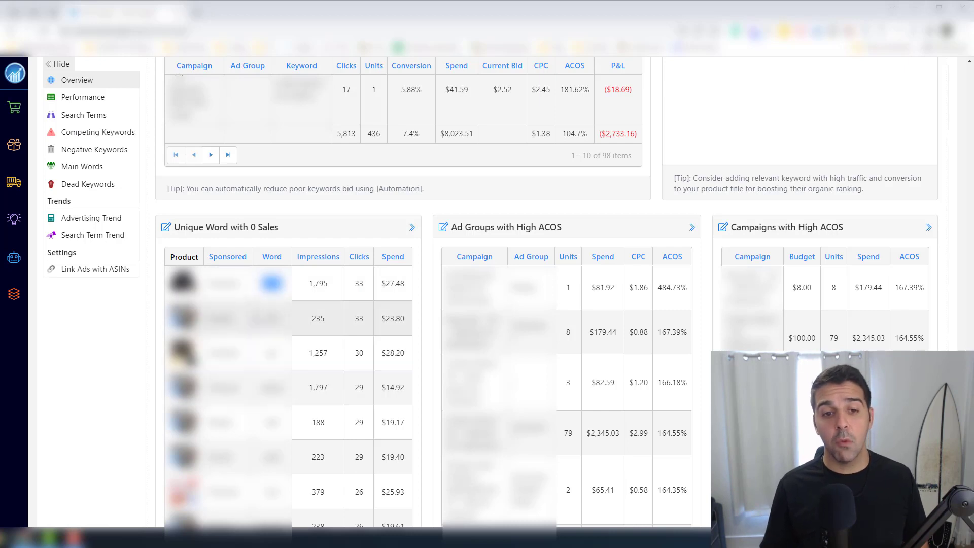
pyautogui.moveTo(411, 290); pyautogui.dragTo(385, 288)
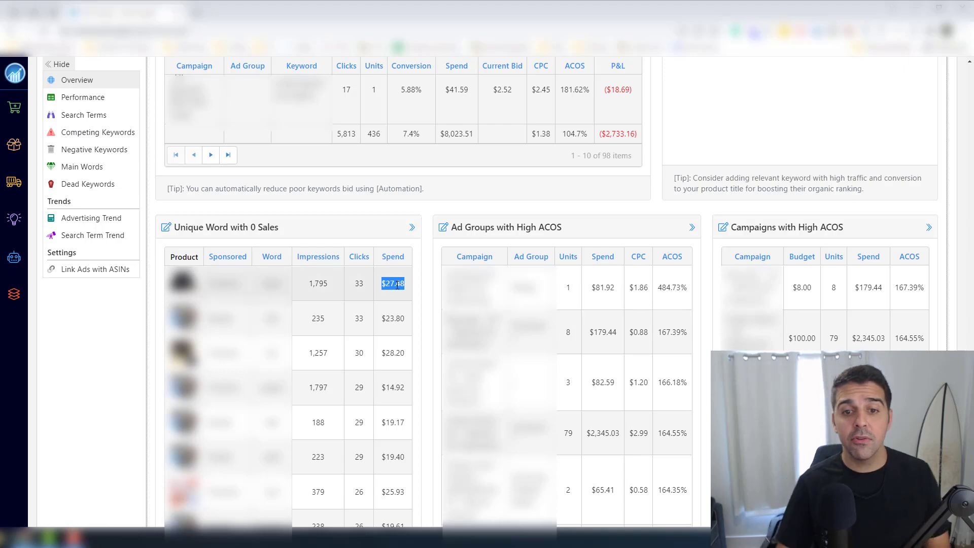
pyautogui.scroll(-3, 384, 305)
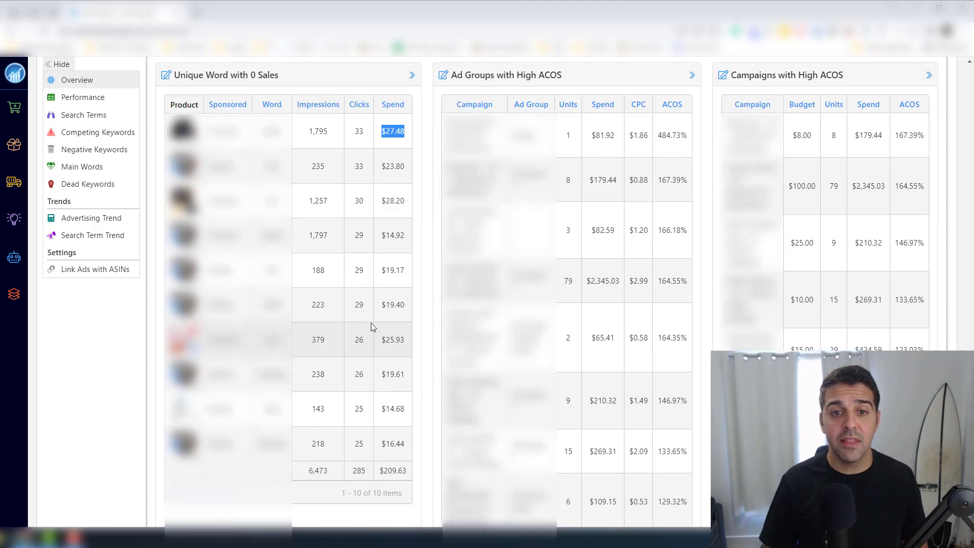
pyautogui.scroll(-10, 370, 323)
# Set the report date range to This Year and apply the filter.
pyautogui.scroll(15, 231, 139)
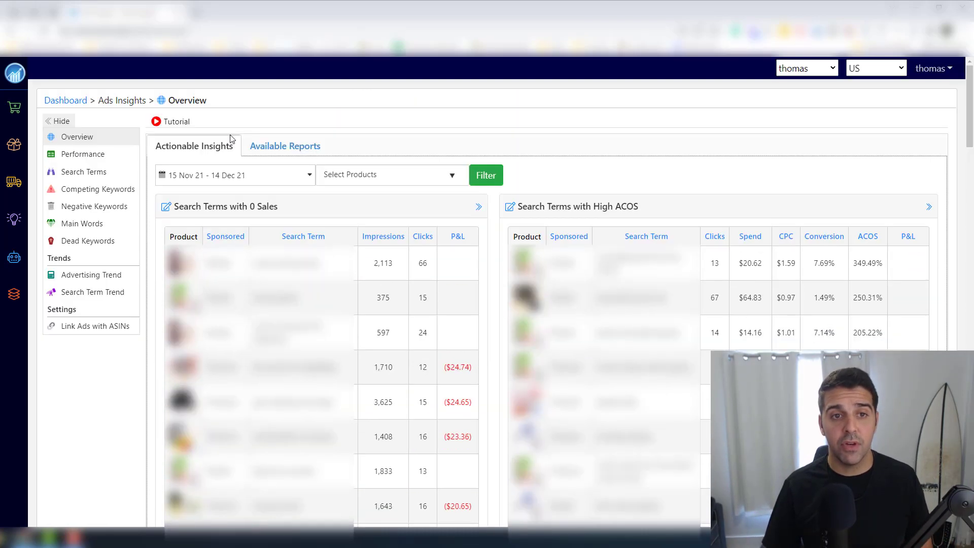
pyautogui.click(230, 183)
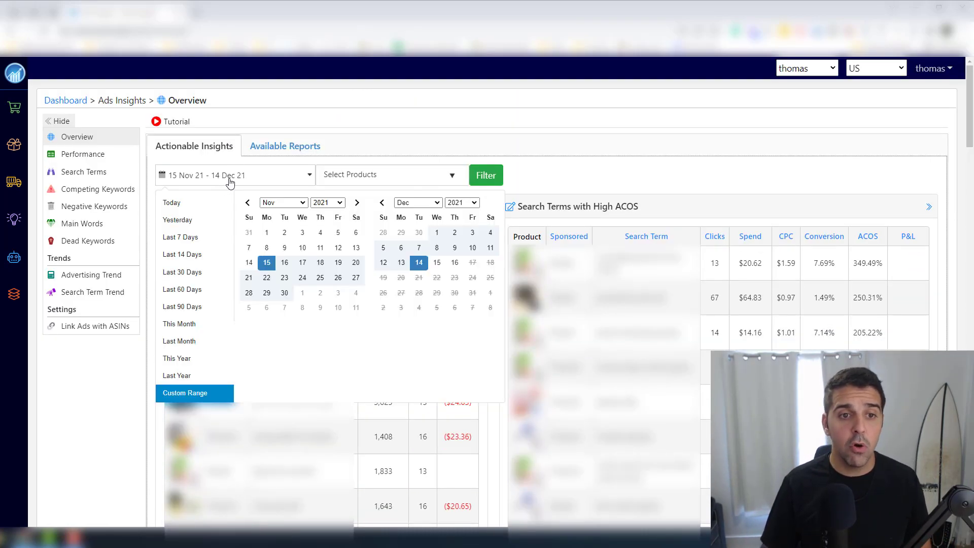
pyautogui.click(195, 358)
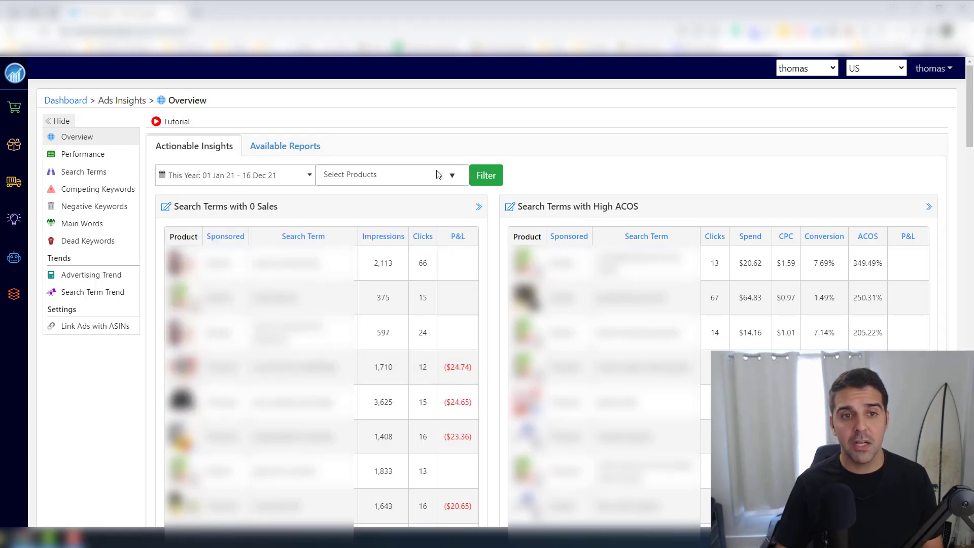
pyautogui.click(486, 177)
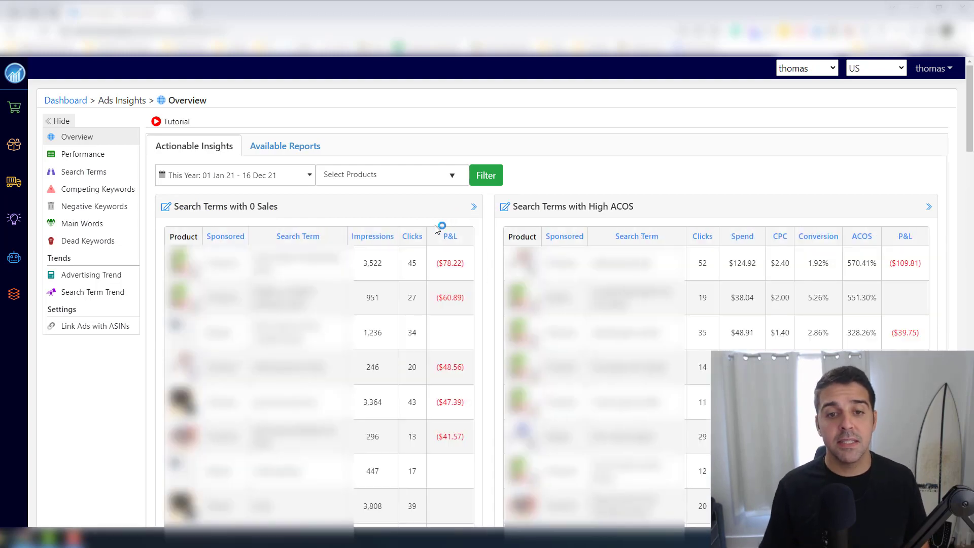
# Highlight the 50 clicks and the word in the 1,922 row of the refreshed tables.
pyautogui.scroll(-15, 435, 229)
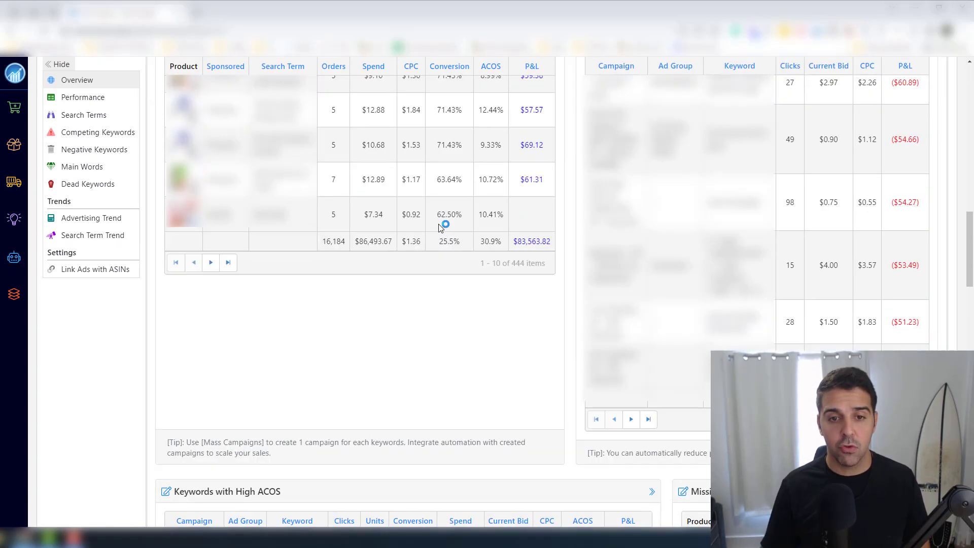
pyautogui.scroll(-16, 440, 227)
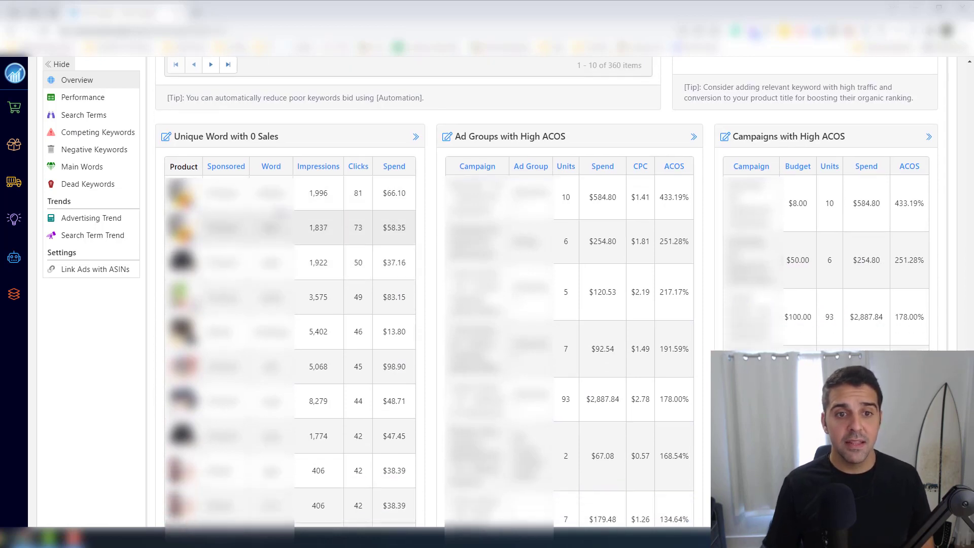
pyautogui.doubleClick(358, 262)
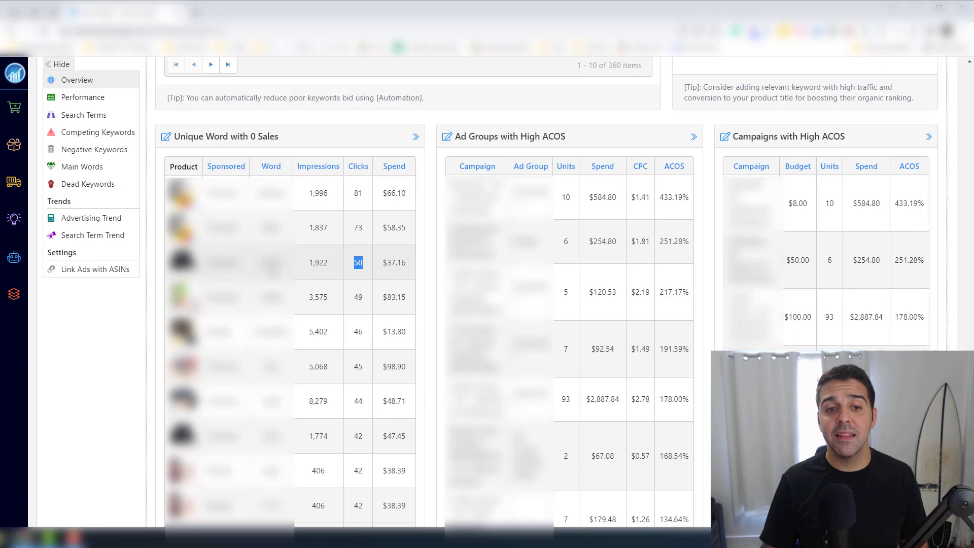
pyautogui.doubleClick(270, 266)
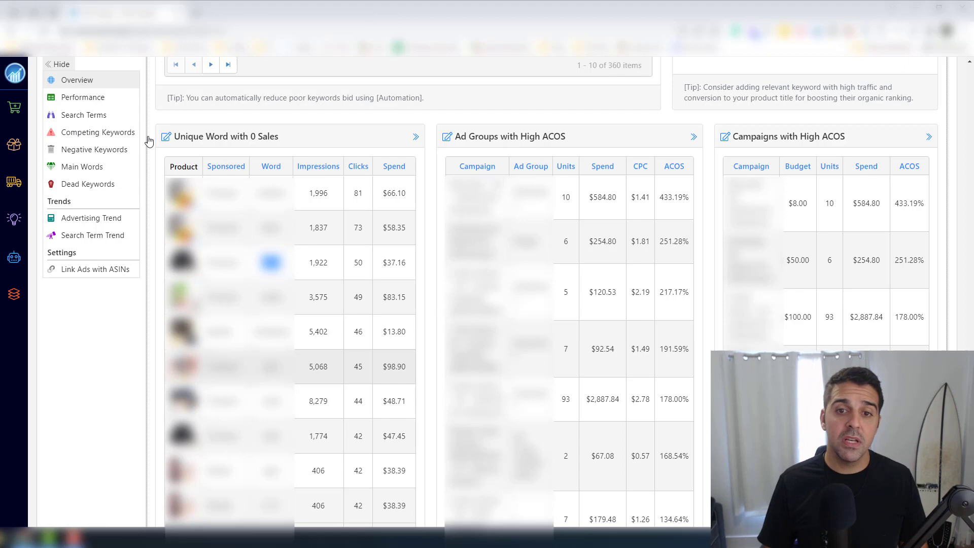
pyautogui.moveTo(52, 186)
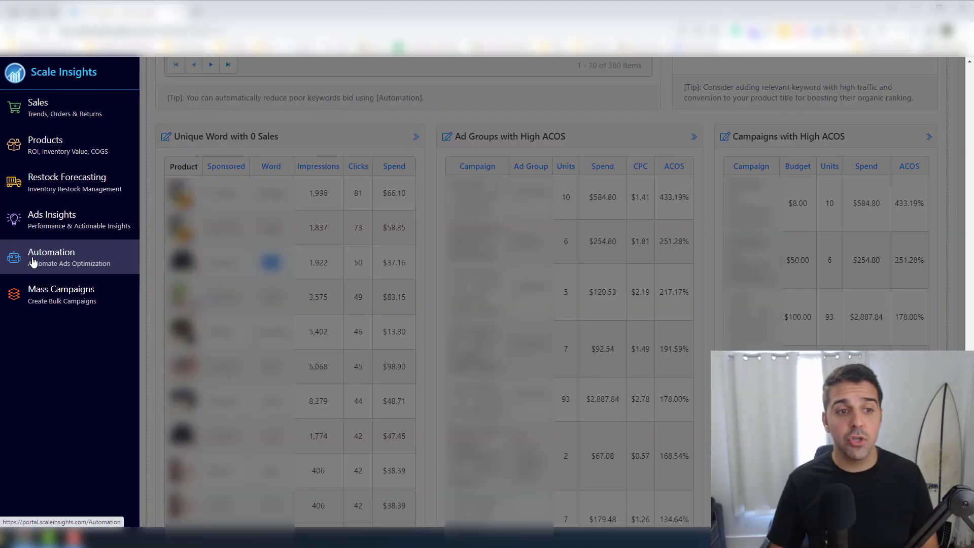
# Open Automation in a new tab, go to Negative Word Rule, and open its reducing-ACOS guide.
pyautogui.rightClick(35, 260)
pyautogui.click(66, 265)
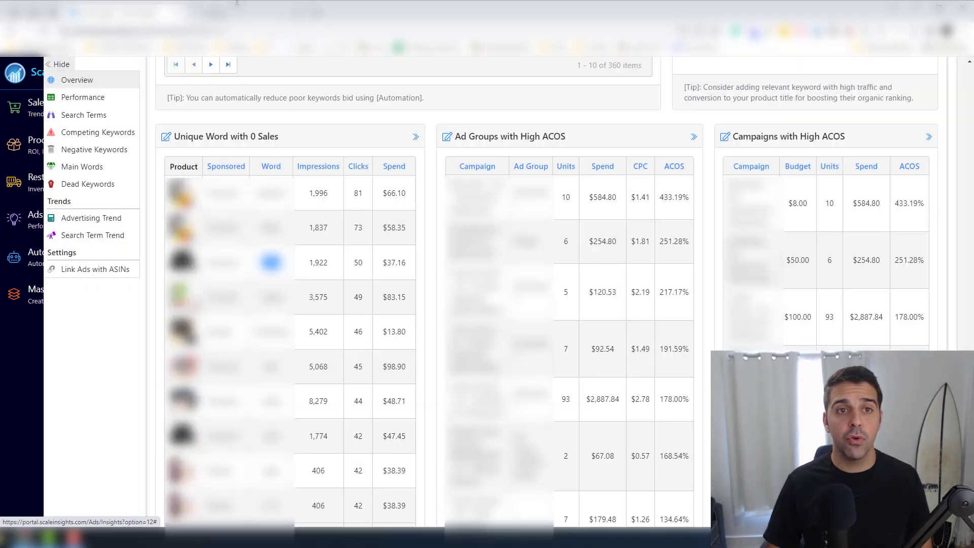
pyautogui.click(237, 5)
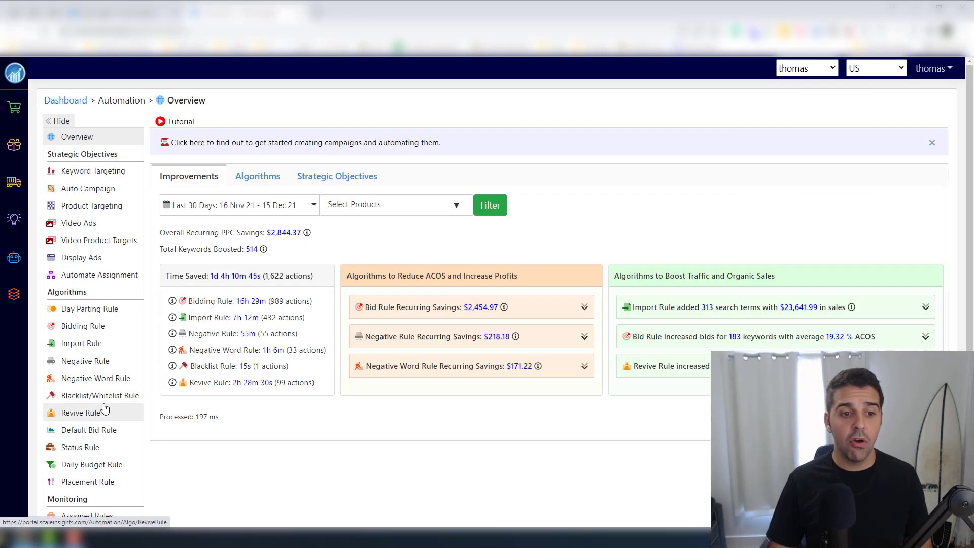
pyautogui.click(107, 383)
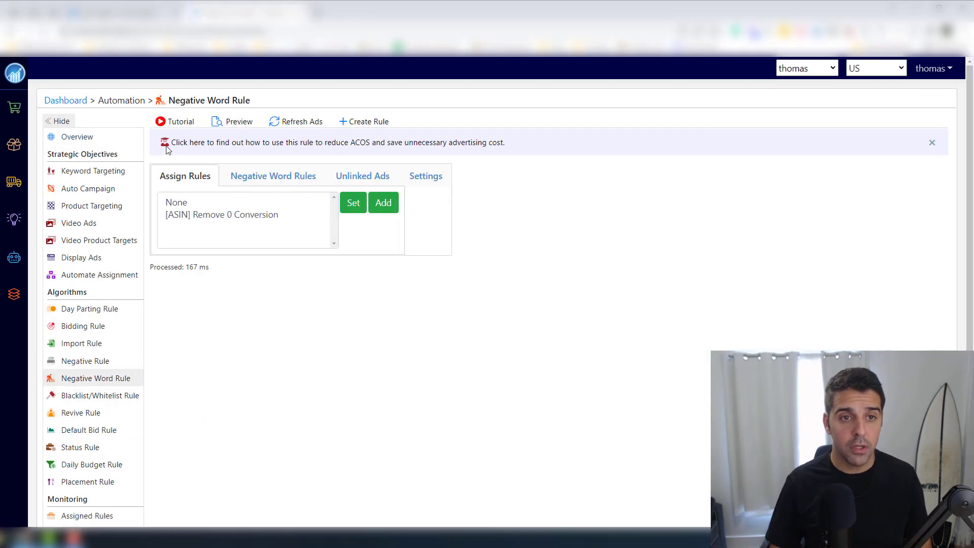
pyautogui.click(199, 143)
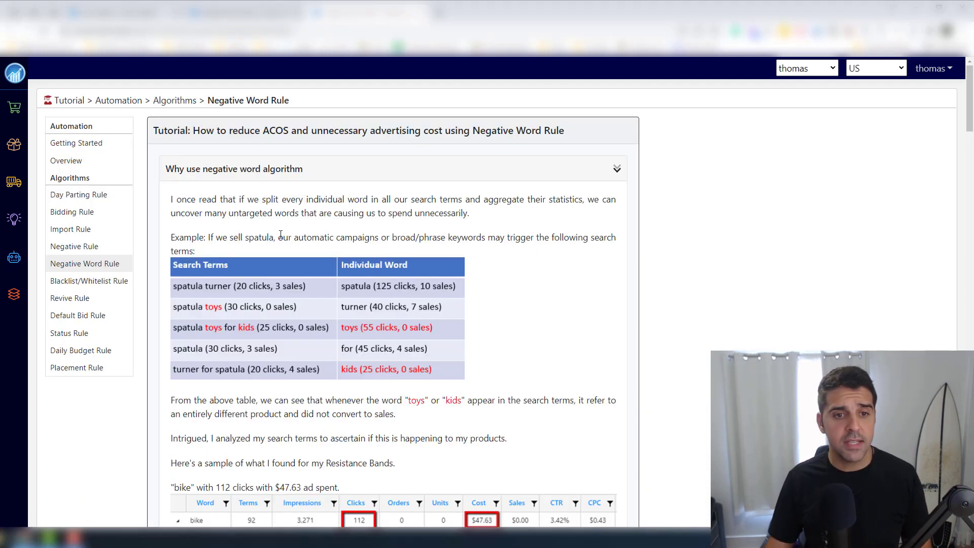
pyautogui.scroll(-1, 413, 191)
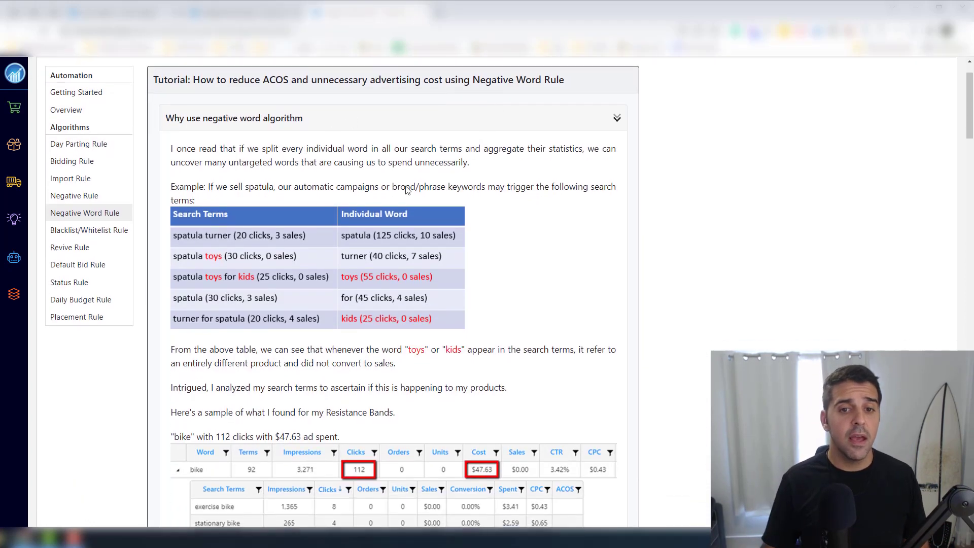
pyautogui.scroll(1, 311, 252)
pyautogui.scroll(-2, 284, 281)
pyautogui.scroll(2, 288, 279)
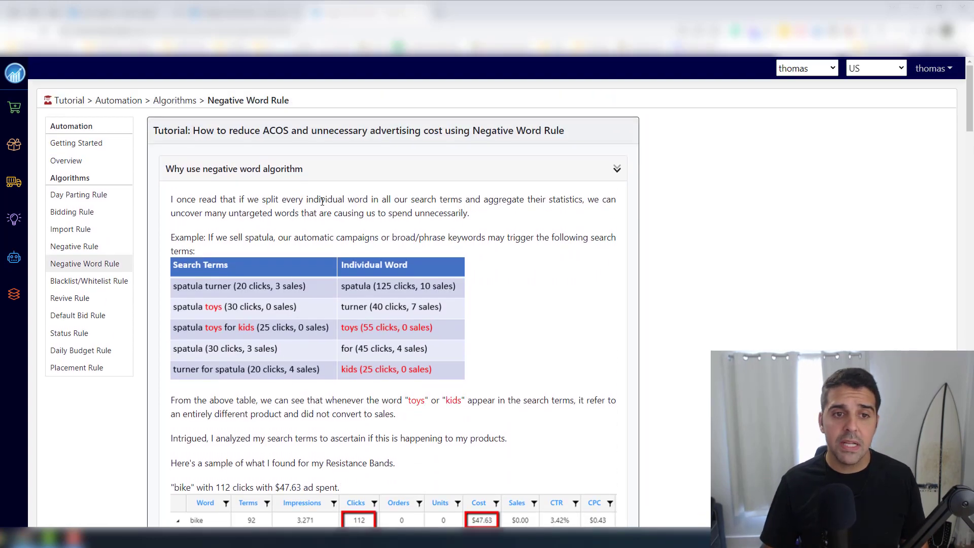
pyautogui.scroll(-1, 245, 188)
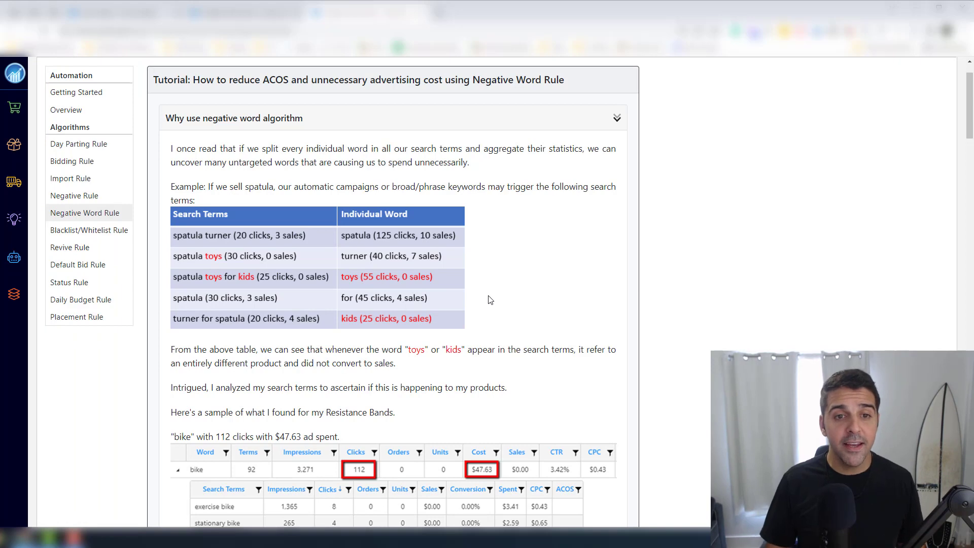
pyautogui.scroll(1, 415, 235)
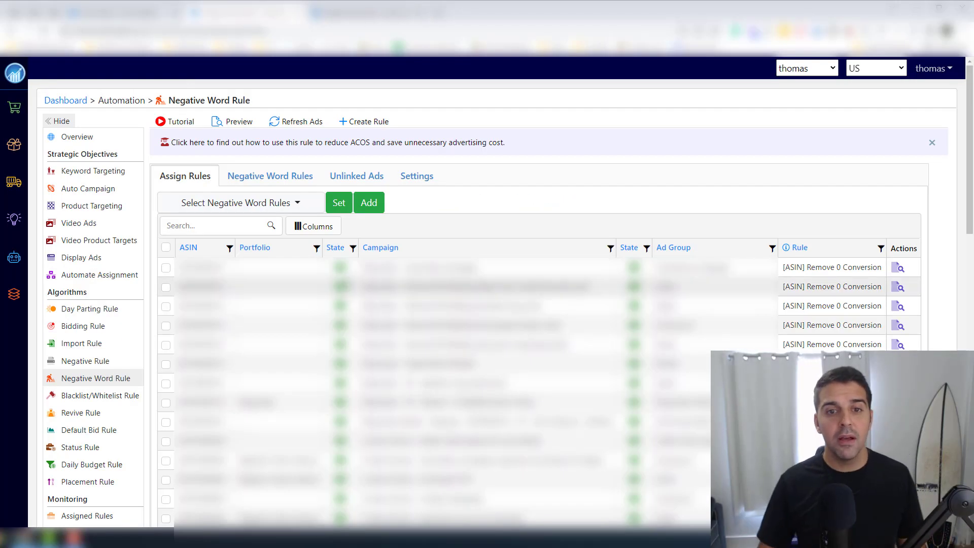
# Show the Negative Word Rules list and highlight the rule's >= 25 Clicks and 0 Orders conditions.
pyautogui.click(278, 180)
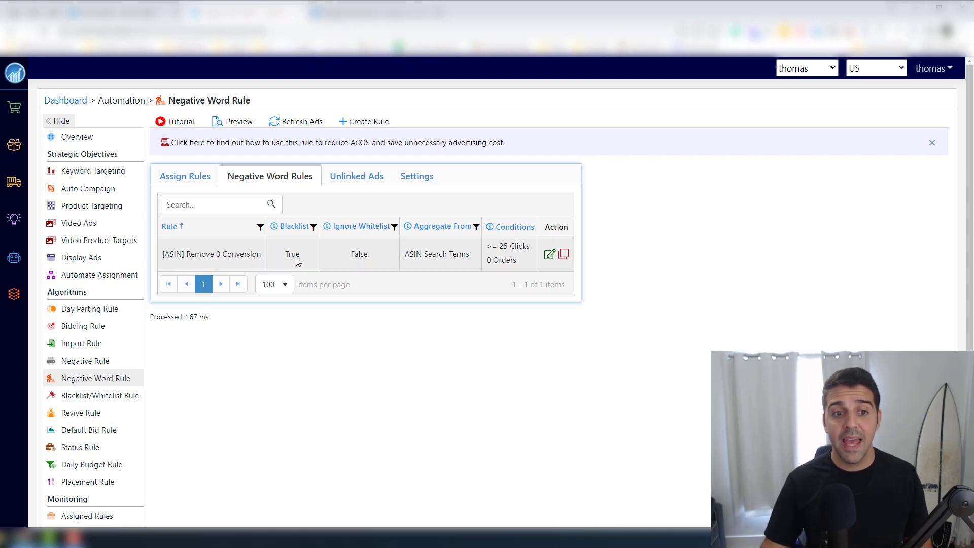
pyautogui.tripleClick(504, 246)
pyautogui.tripleClick(503, 260)
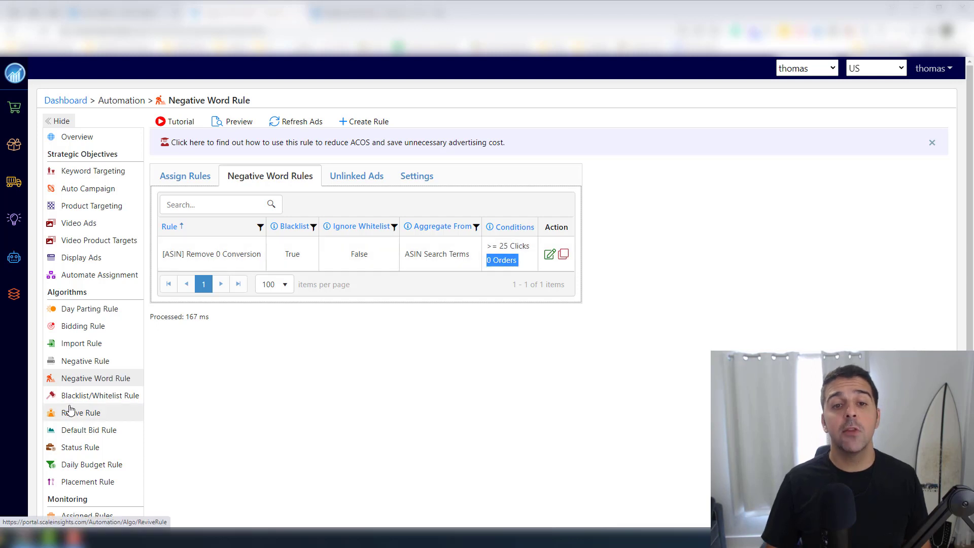
pyautogui.doubleClick(503, 246)
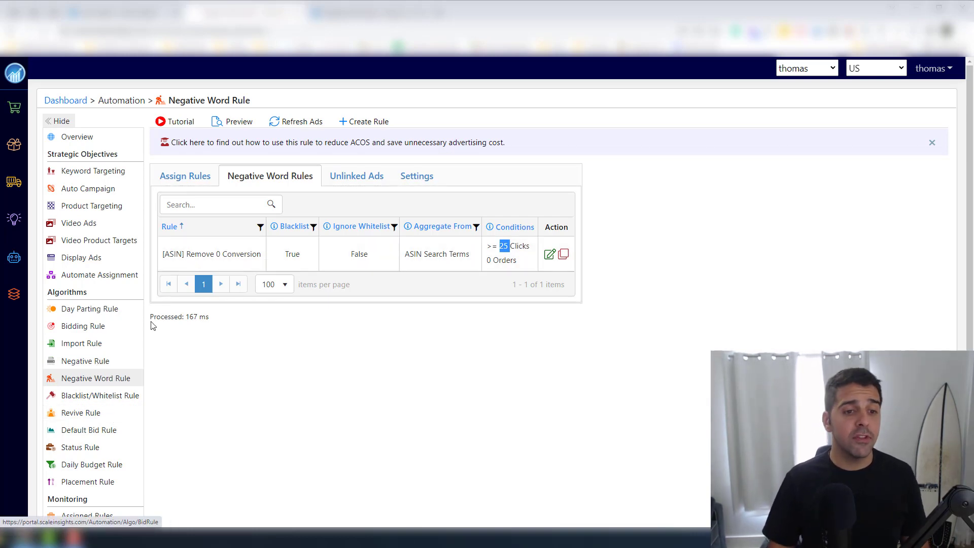
# Open the Negative Rule page and read through its tutorial on negating poor search terms.
pyautogui.click(114, 362)
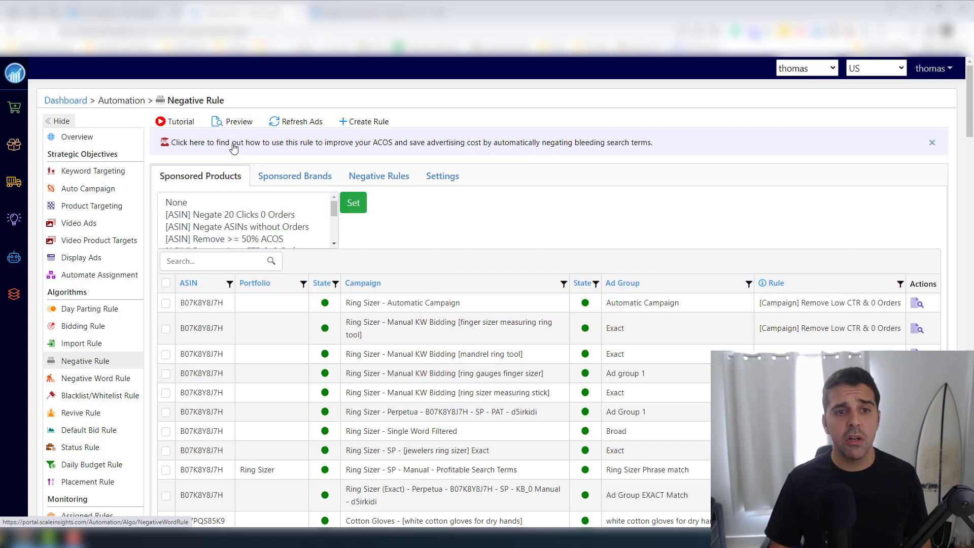
pyautogui.click(234, 144)
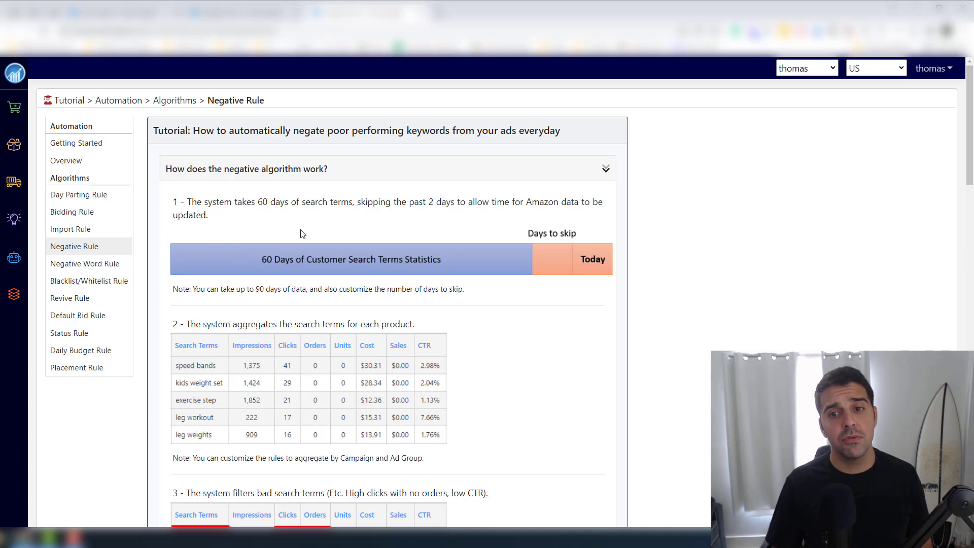
pyautogui.scroll(-2, 297, 234)
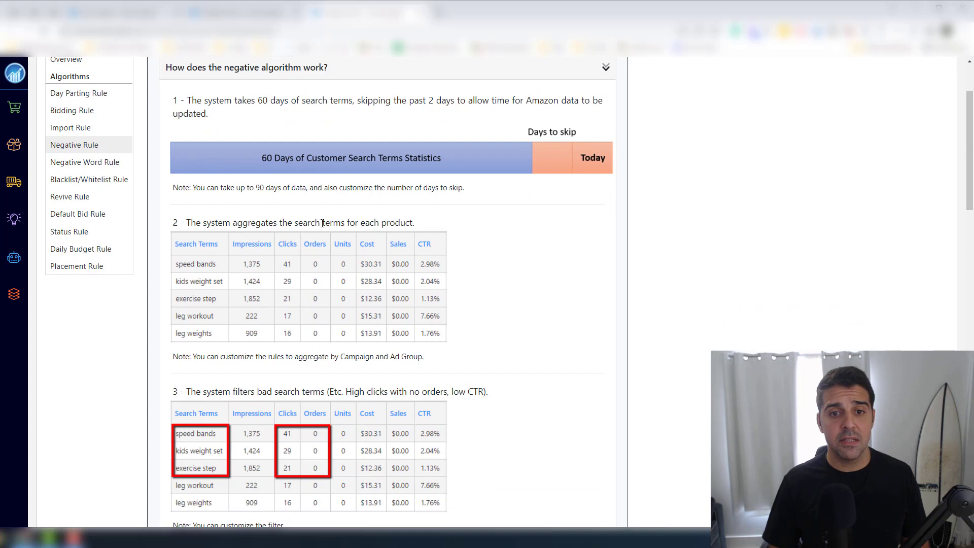
pyautogui.scroll(-2, 240, 280)
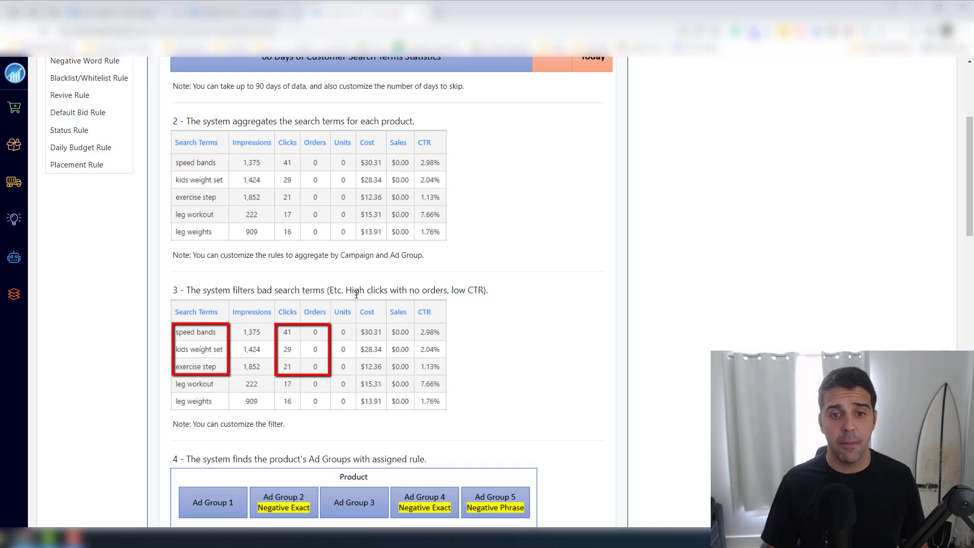
pyautogui.scroll(-1, 311, 337)
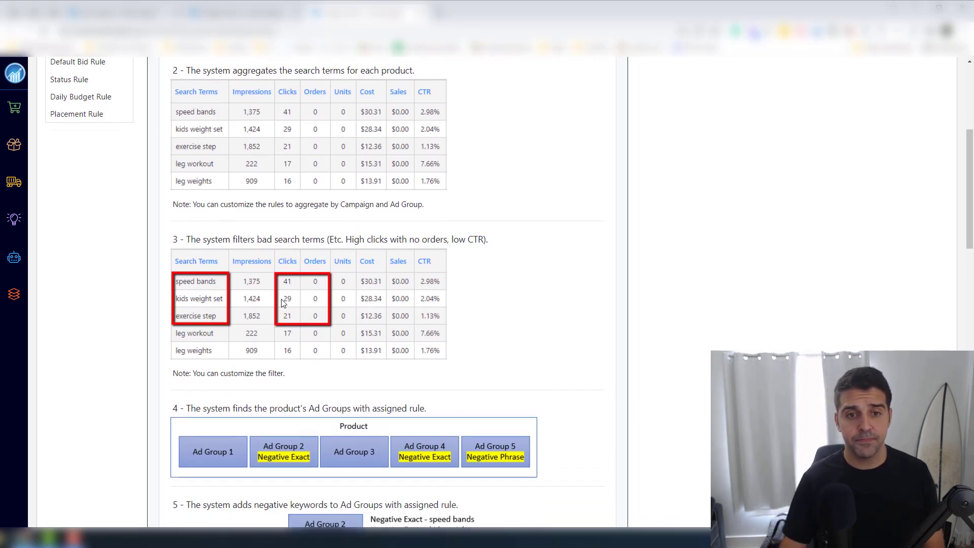
pyautogui.scroll(-2, 208, 306)
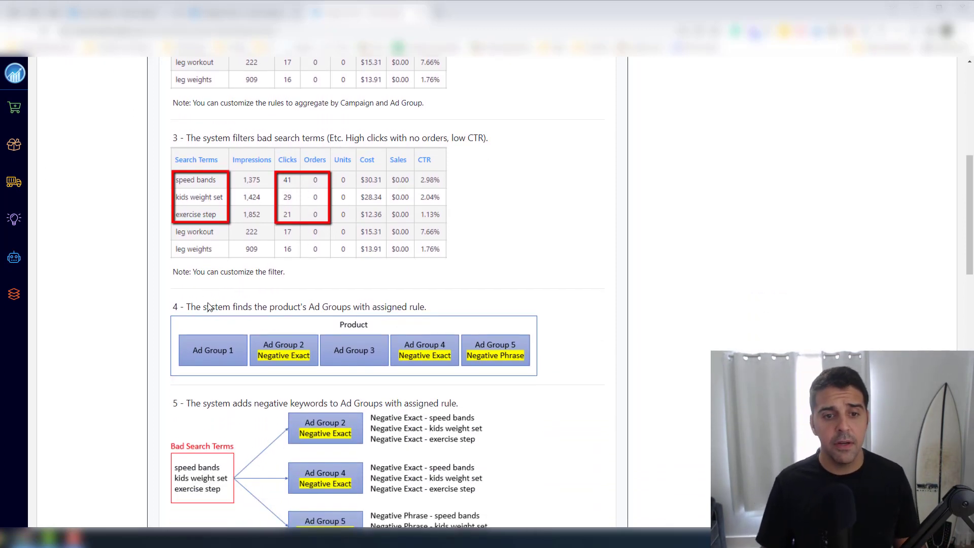
pyautogui.scroll(-1, 284, 378)
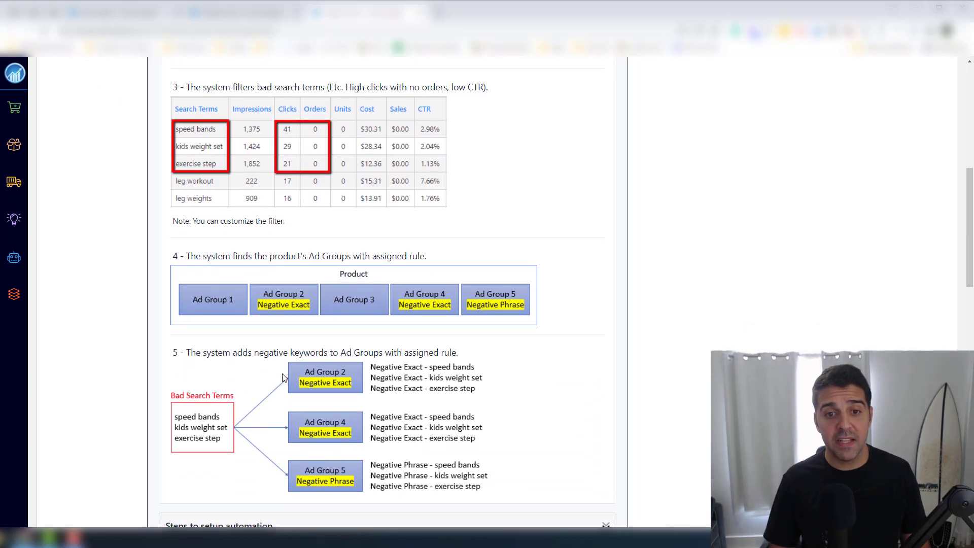
pyautogui.scroll(-1, 402, 325)
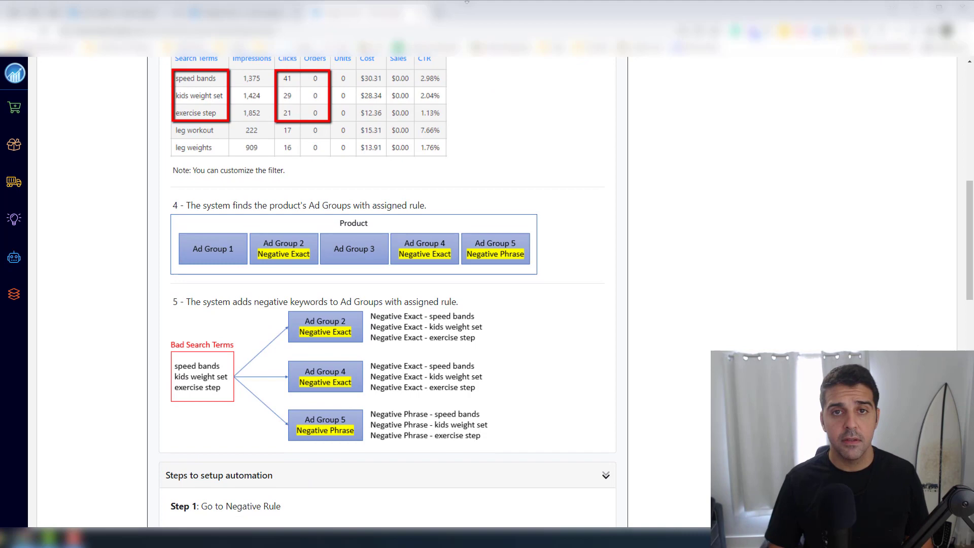
# Go back and open the Negative Word Rule assignment table.
pyautogui.click(239, 13)
pyautogui.scroll(-1, 385, 219)
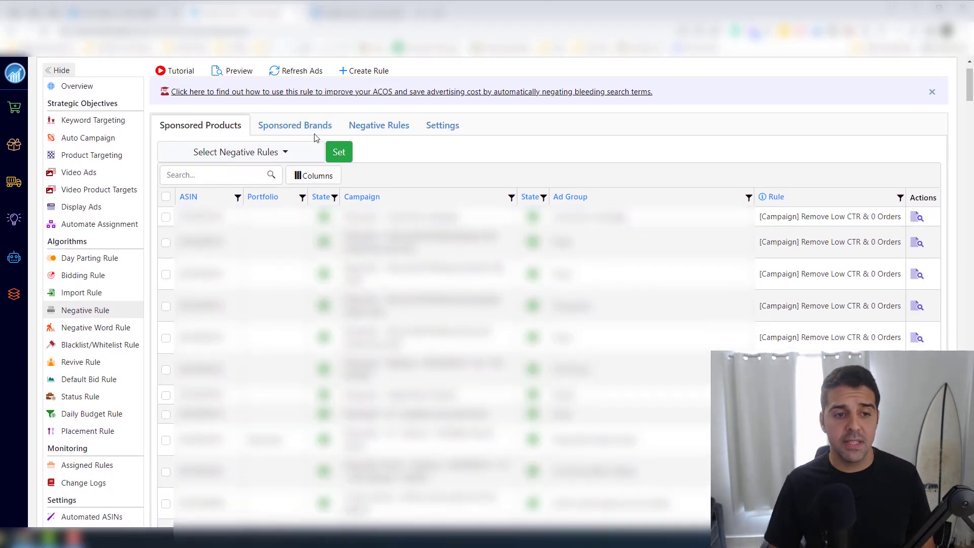
pyautogui.click(112, 328)
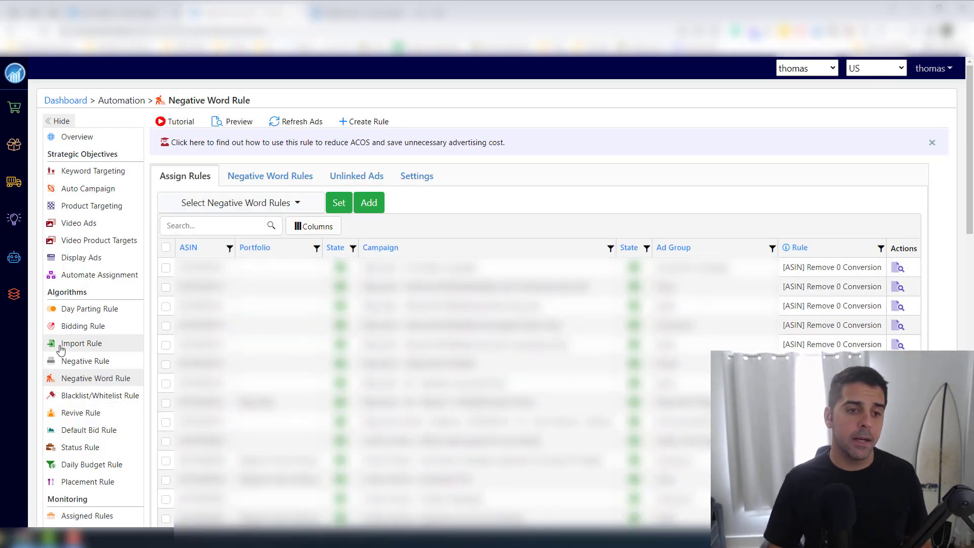
# Open Revive Rule, read its tutorial on reviving keywords without impressions, then go back.
pyautogui.click(104, 413)
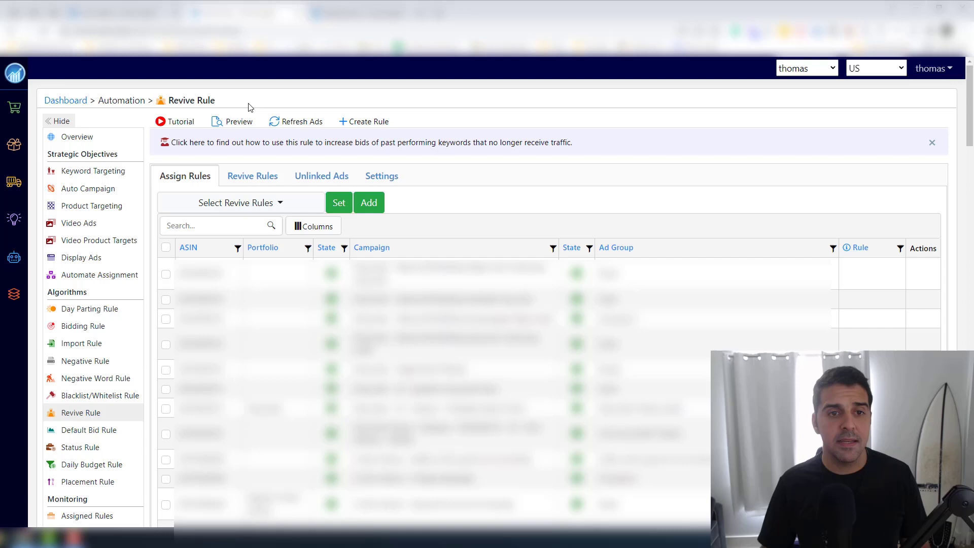
pyautogui.click(259, 142)
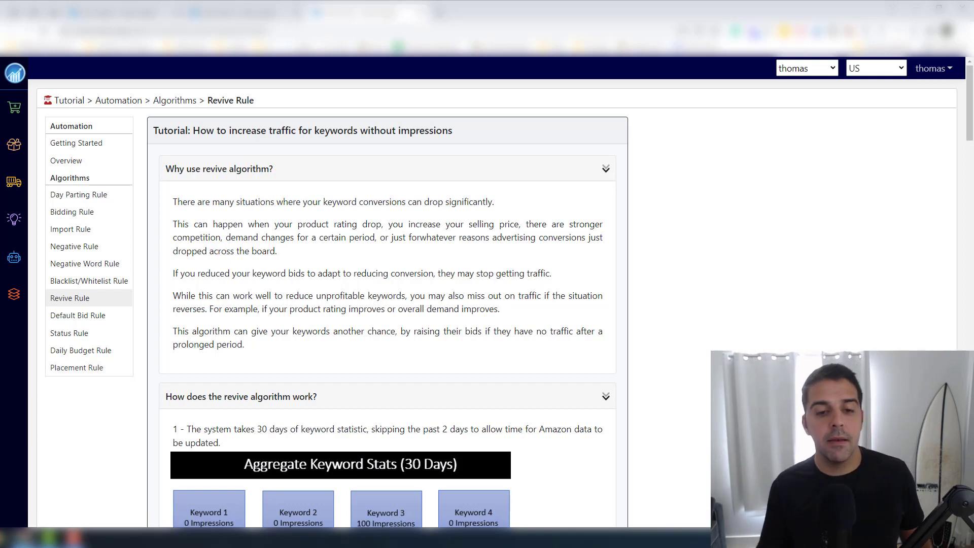
pyautogui.scroll(-3, 235, 304)
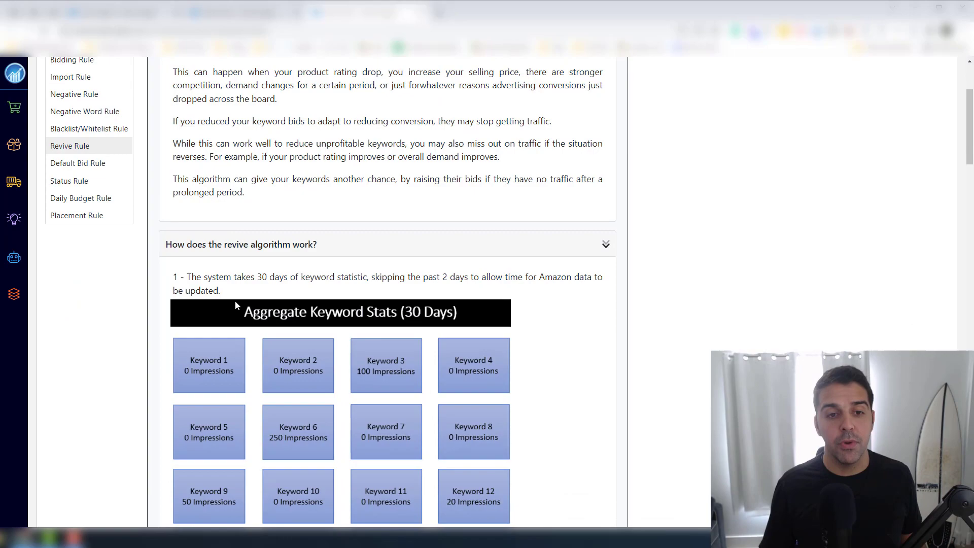
pyautogui.scroll(-3, 340, 341)
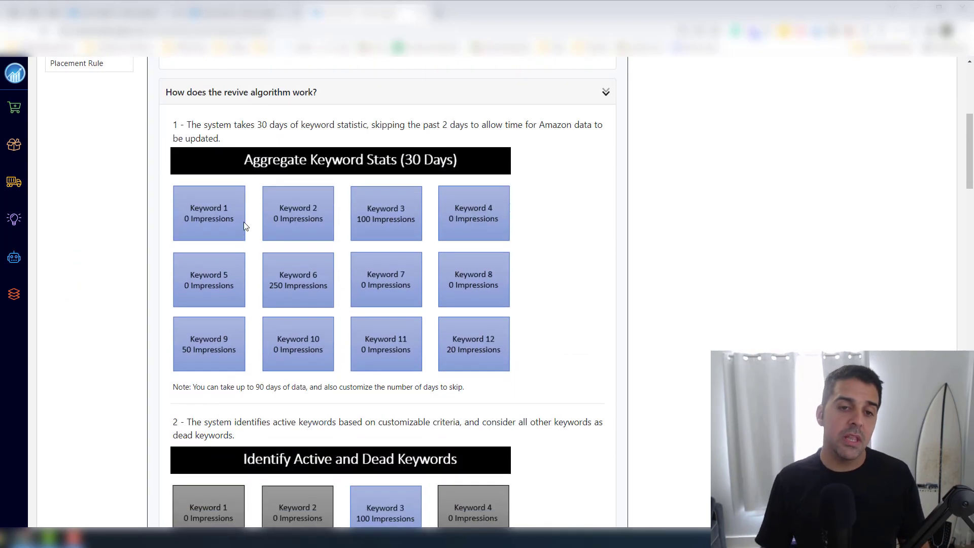
pyautogui.scroll(-15, 243, 221)
pyautogui.scroll(-14, 308, 197)
pyautogui.scroll(20, 411, 224)
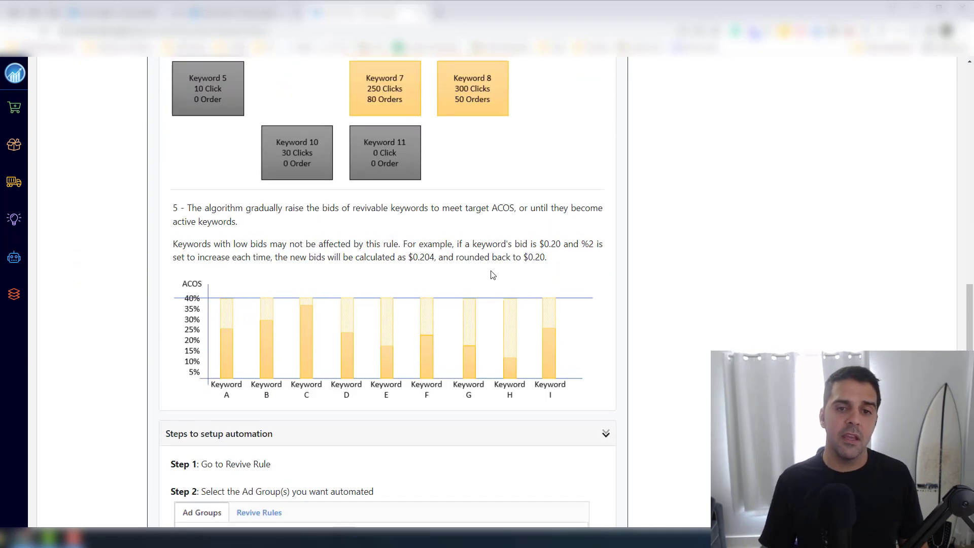
pyautogui.scroll(20, 386, 304)
pyautogui.hotkey('alt', 'Left')
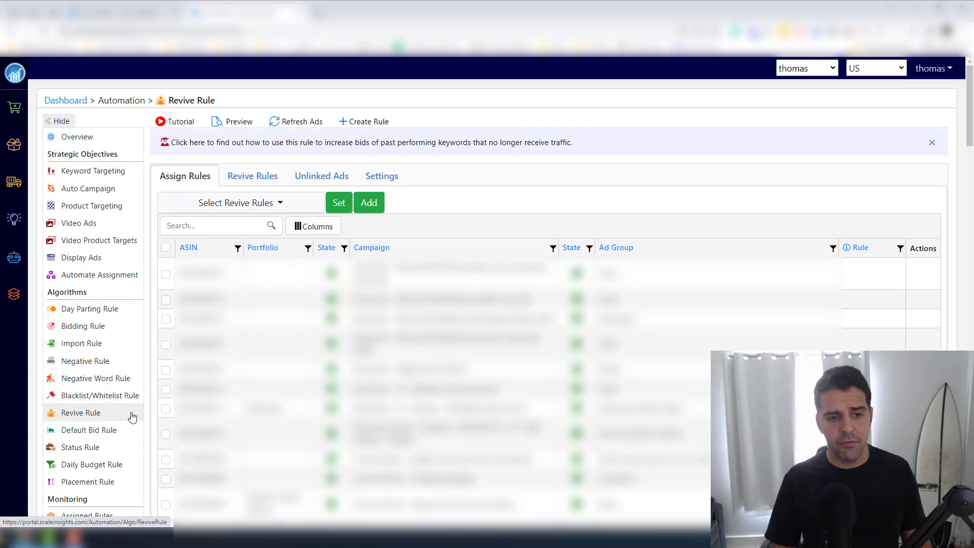
# Open Placement Rule and list the 200% TOS, 30% TOS and Default rules.
pyautogui.scroll(-1, 117, 420)
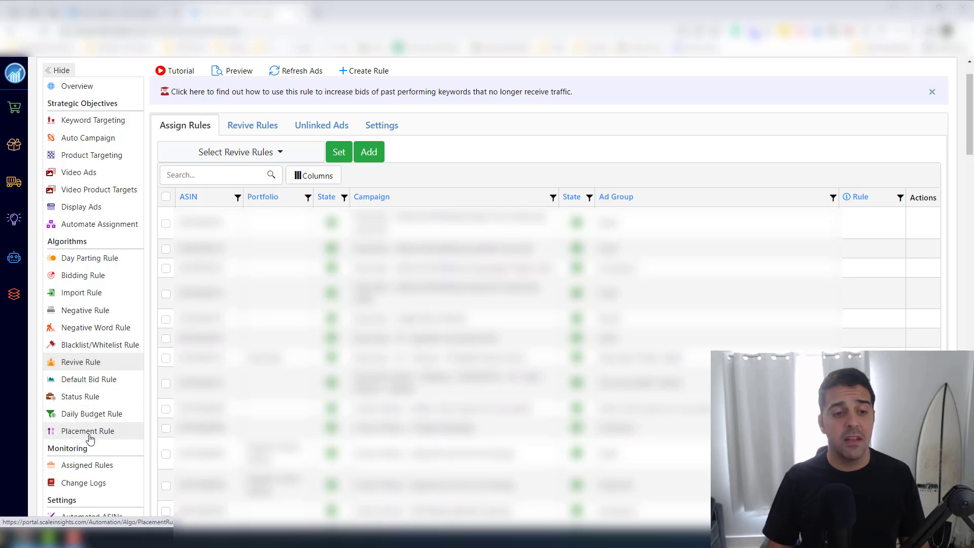
pyautogui.click(90, 436)
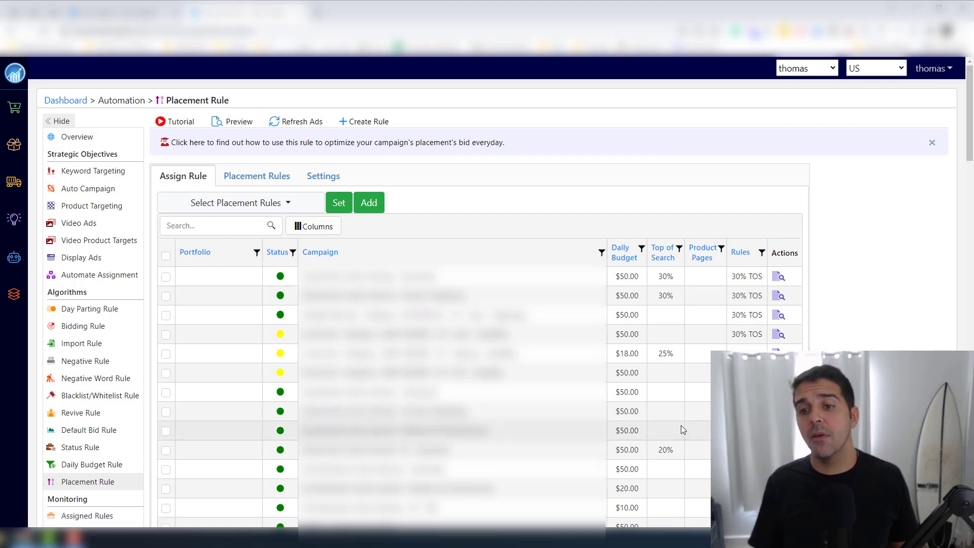
pyautogui.click(263, 182)
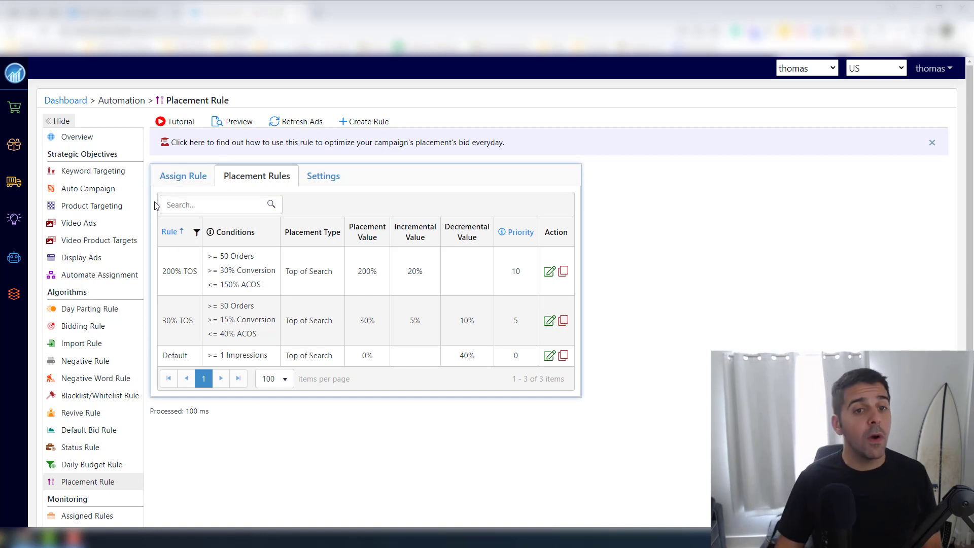
pyautogui.moveTo(22, 147)
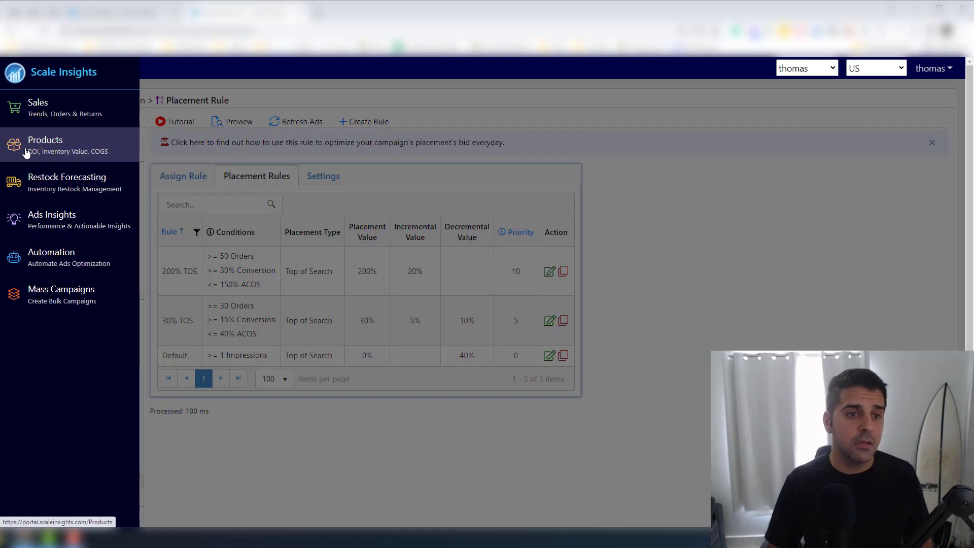
# Open the Ads Insights Performance report on Placements, sort by Campaign, and focus the Search box.
pyautogui.click(56, 112)
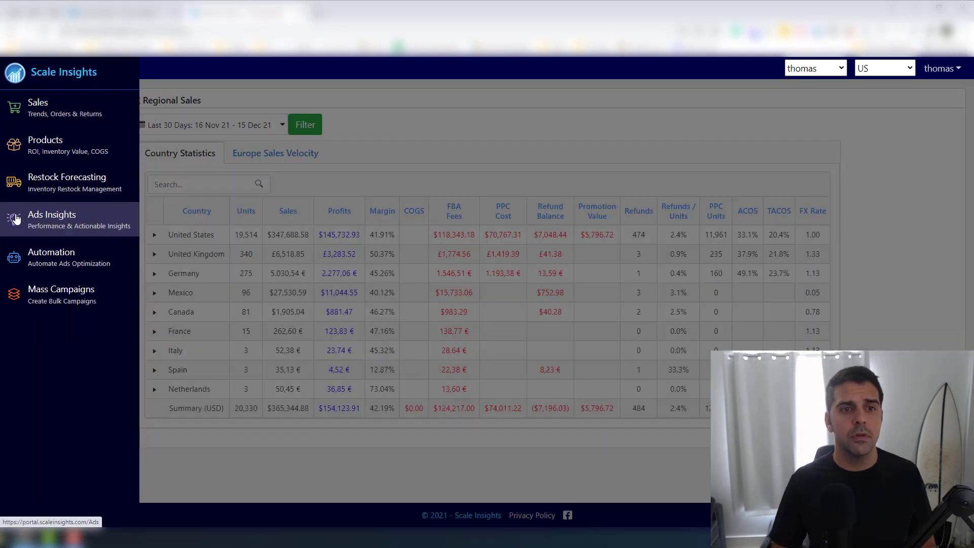
pyautogui.click(13, 218)
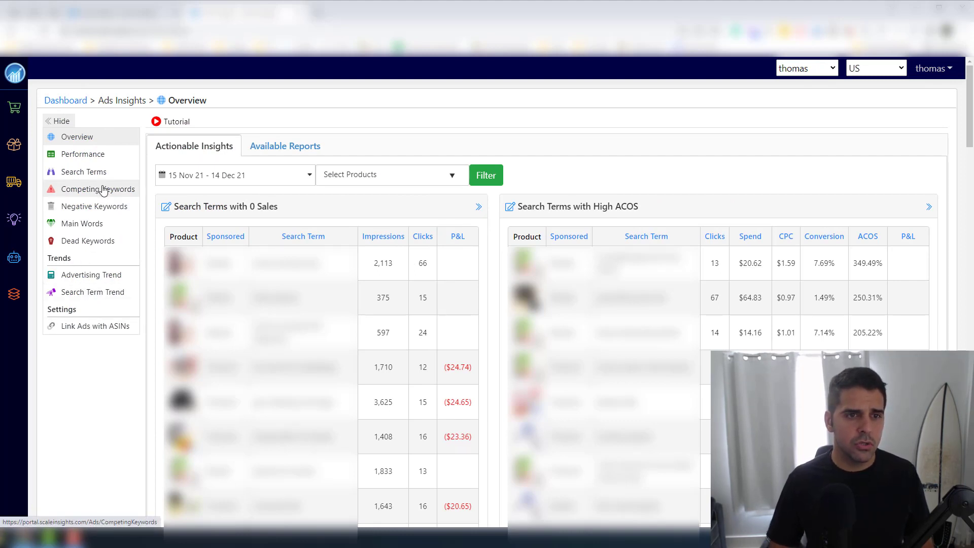
pyautogui.click(93, 158)
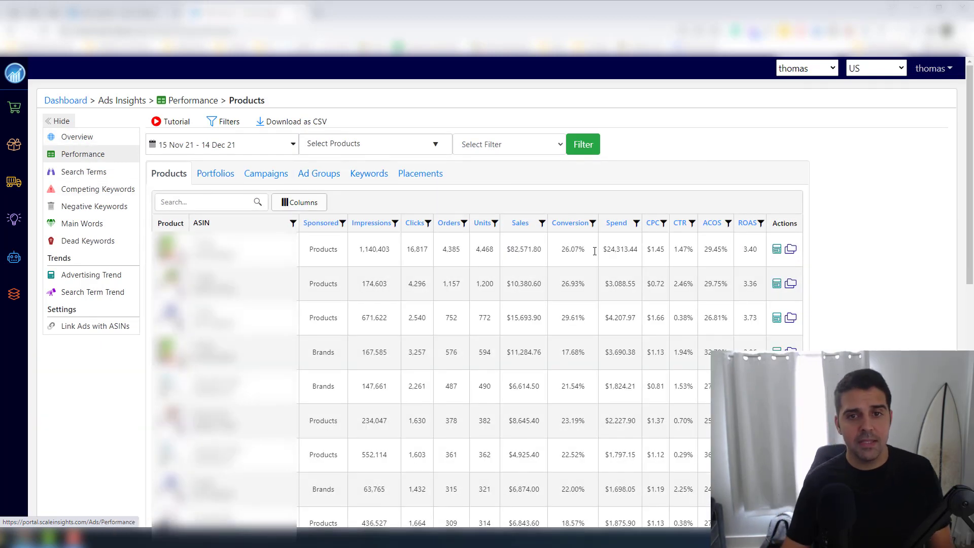
pyautogui.click(440, 173)
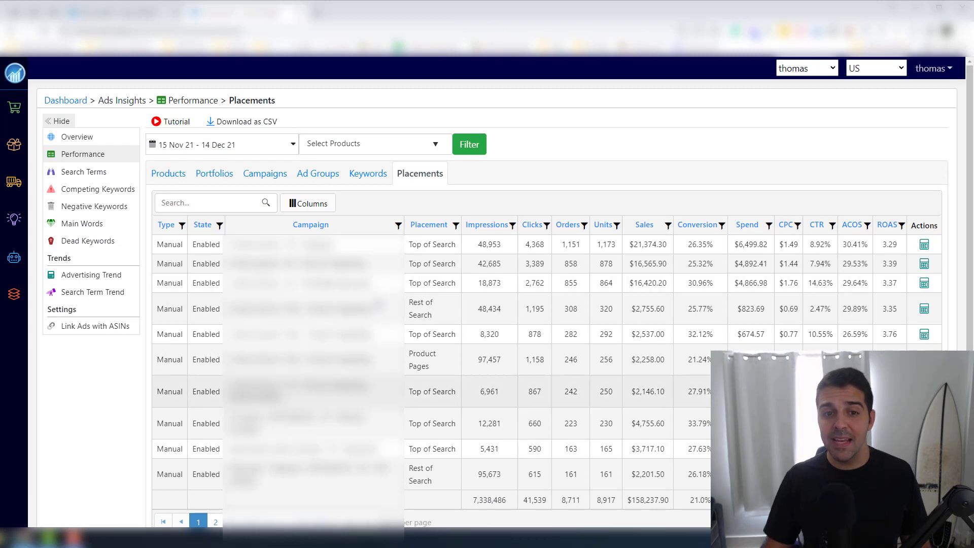
pyautogui.click(254, 217)
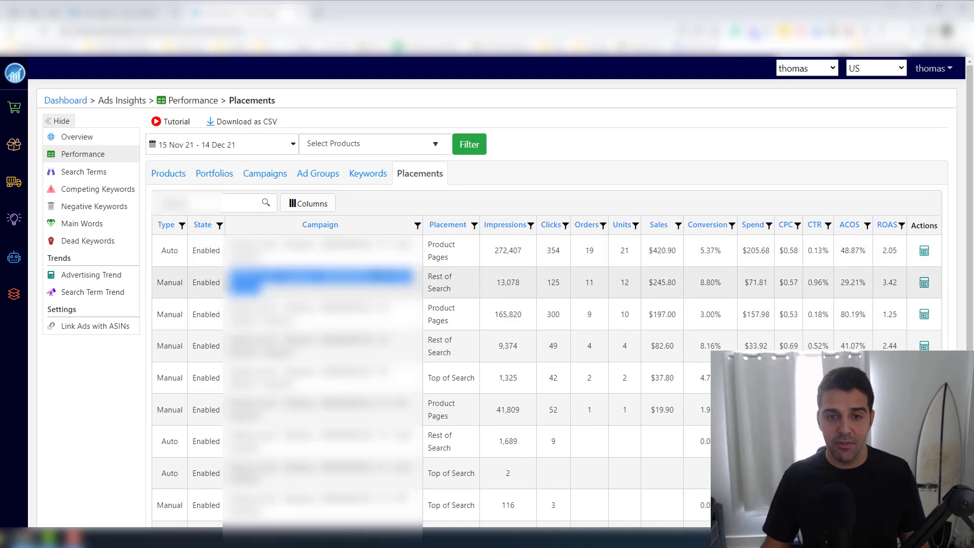
pyautogui.click(236, 209)
pyautogui.hotkey('ctrl', 'v')
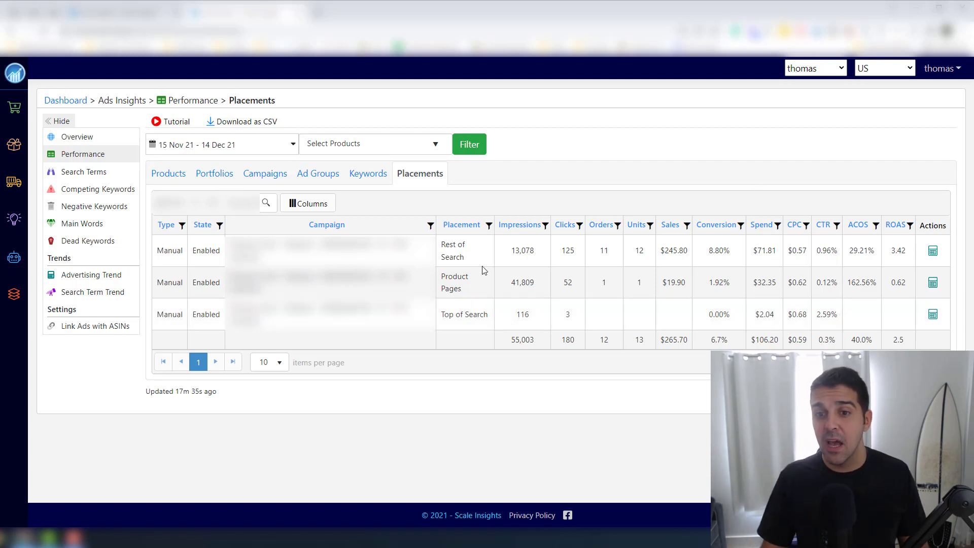
pyautogui.moveTo(851, 251); pyautogui.dragTo(874, 251)
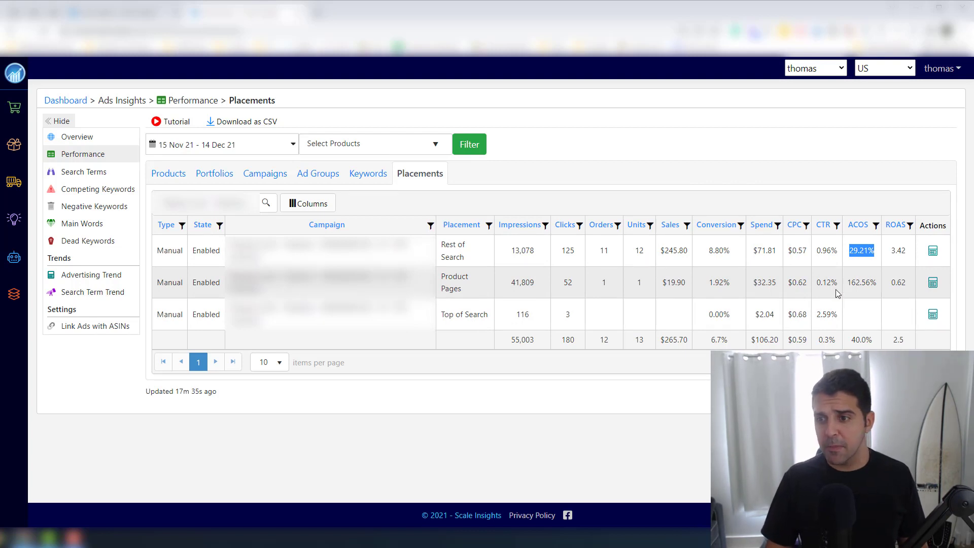
pyautogui.moveTo(847, 283); pyautogui.dragTo(876, 283)
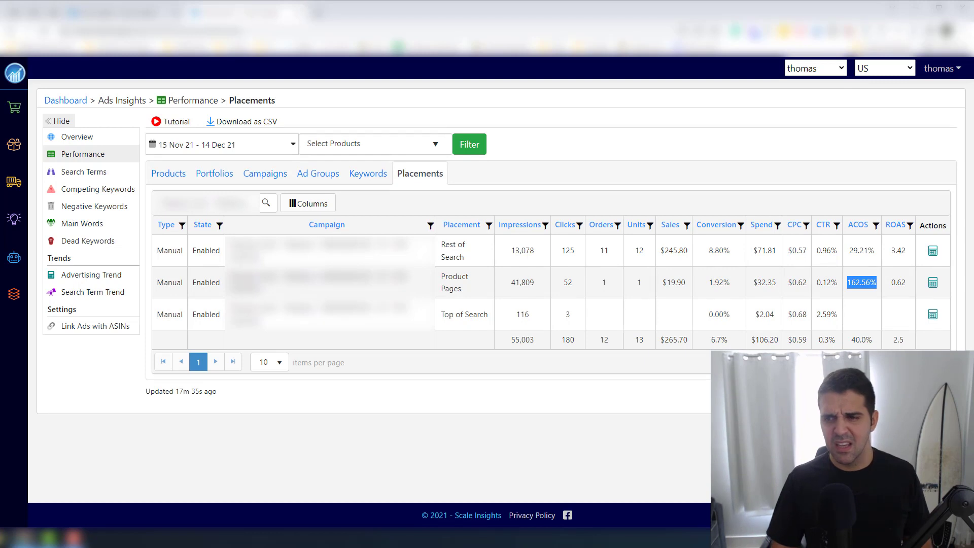
pyautogui.moveTo(440, 276); pyautogui.dragTo(461, 290)
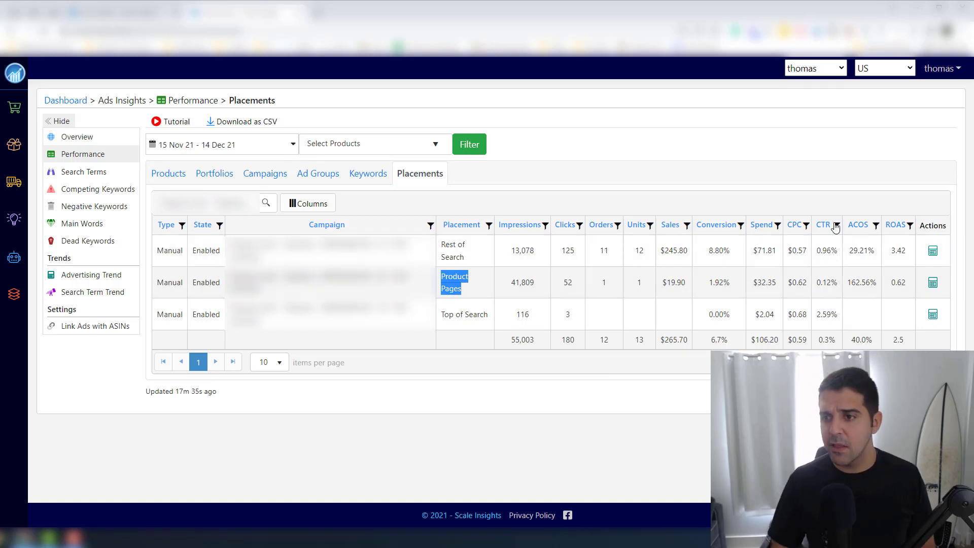
pyautogui.click(467, 257)
pyautogui.tripleClick(467, 258)
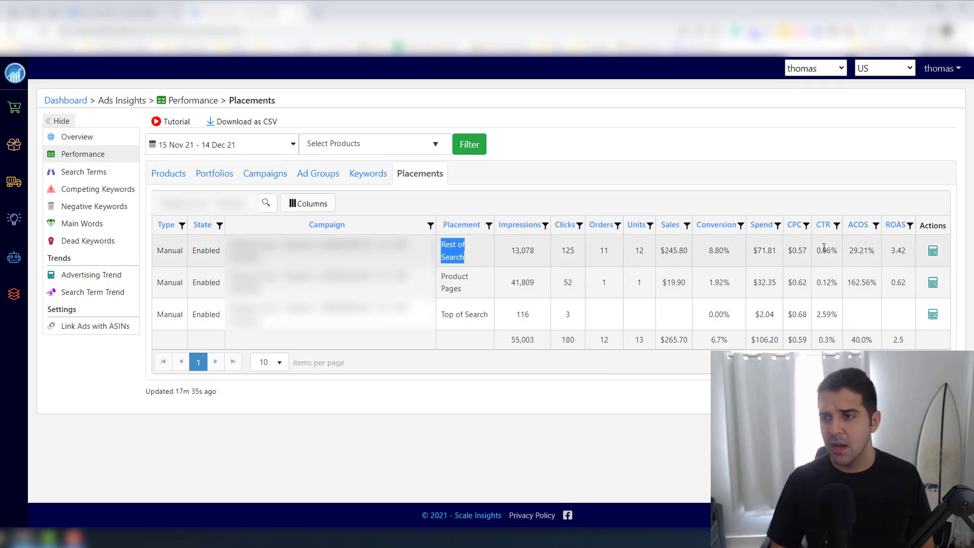
pyautogui.tripleClick(862, 251)
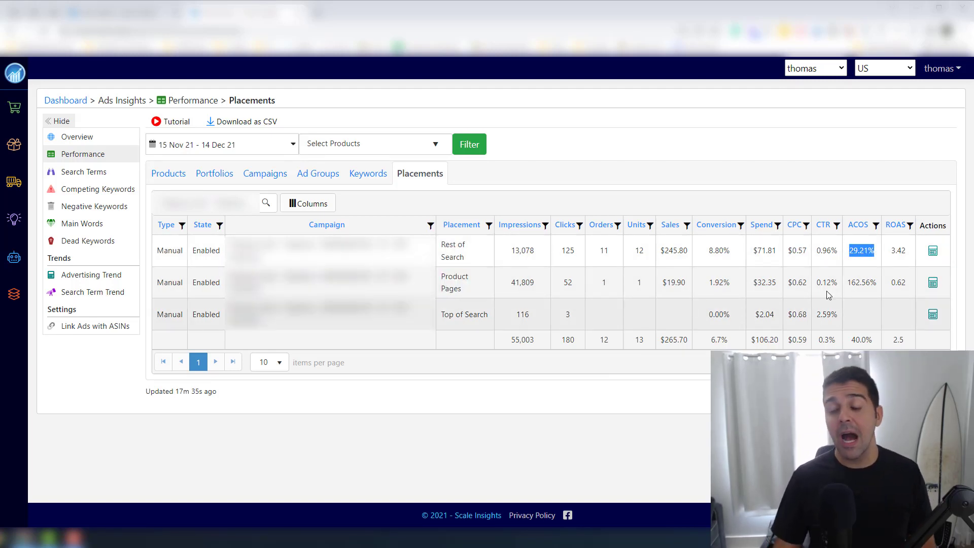
pyautogui.click(865, 278)
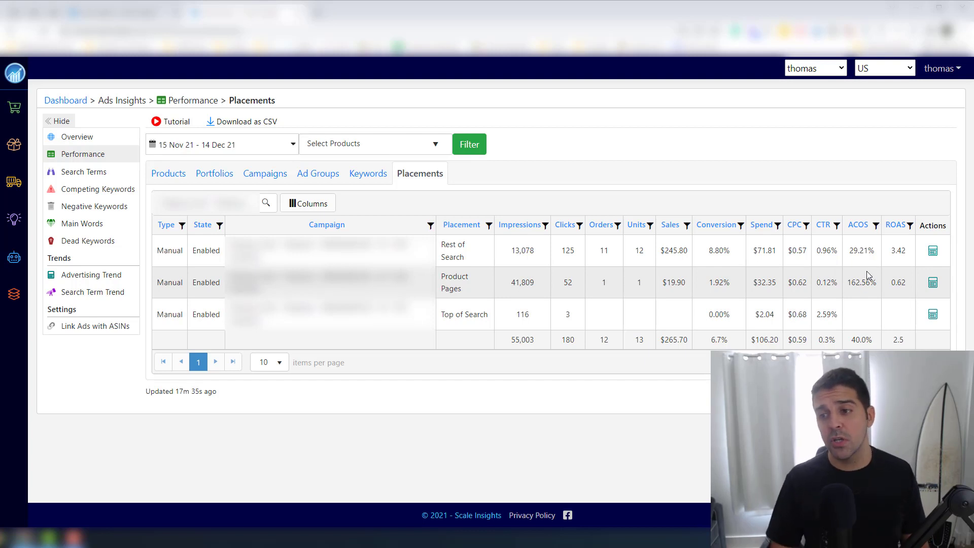
pyautogui.click(153, 32)
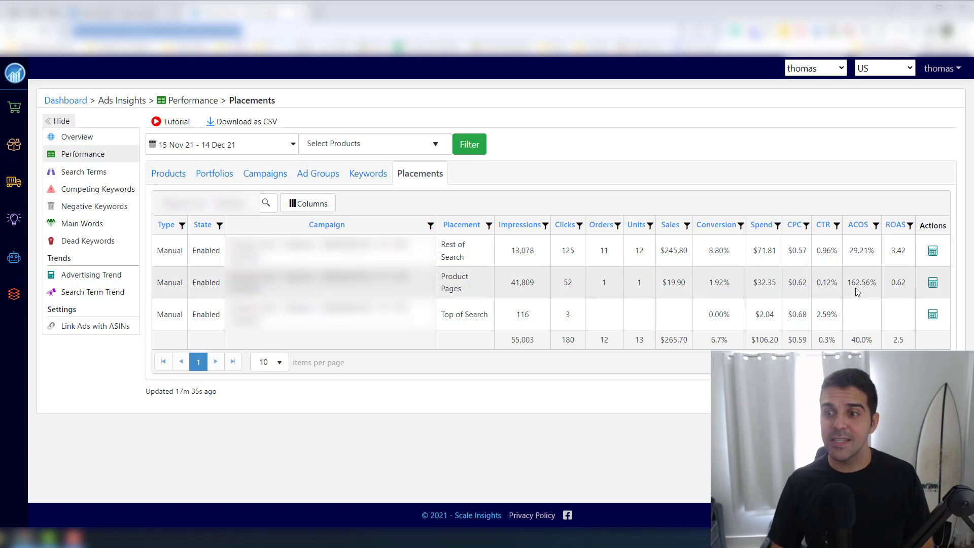
pyautogui.write('-50%')
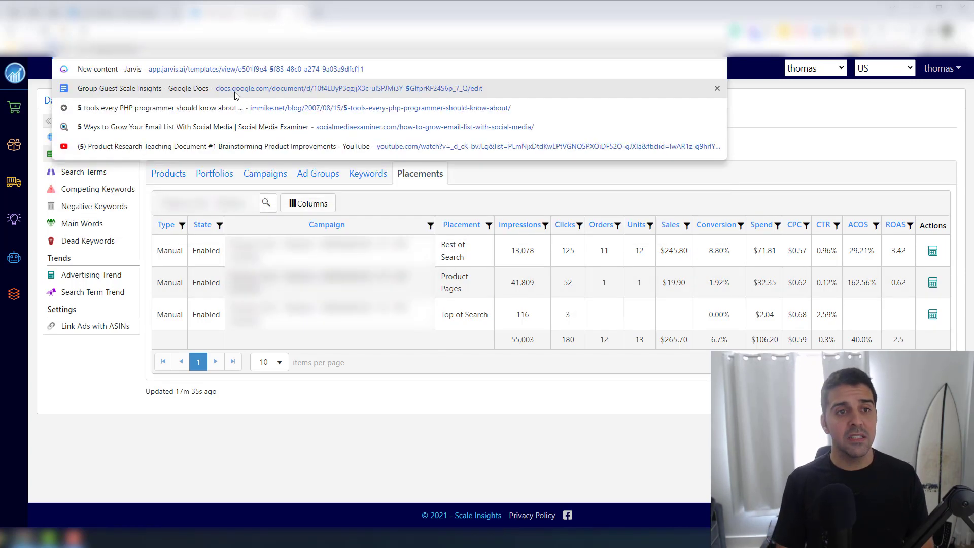
pyautogui.tripleClick(472, 287)
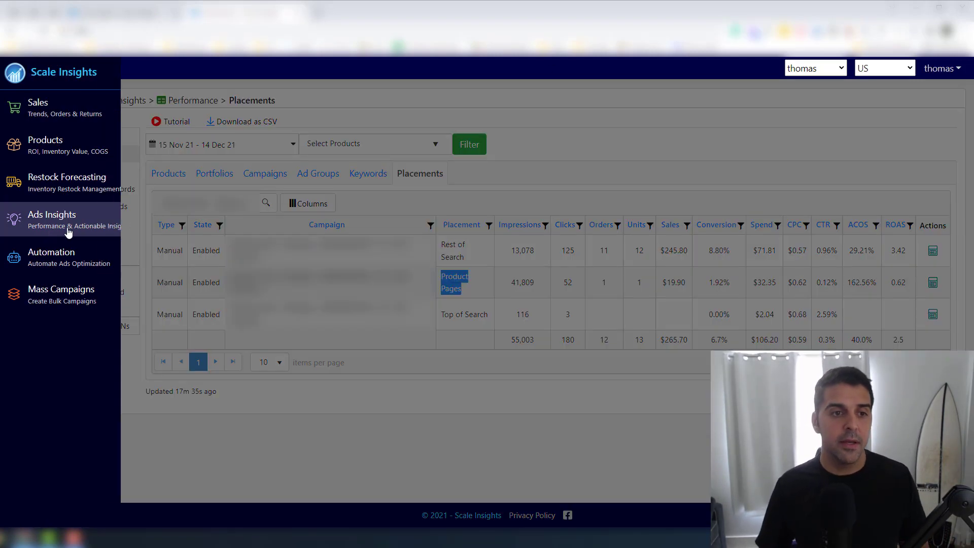
# Navigate from Ads Insights to the Automation change logs.
pyautogui.click(25, 215)
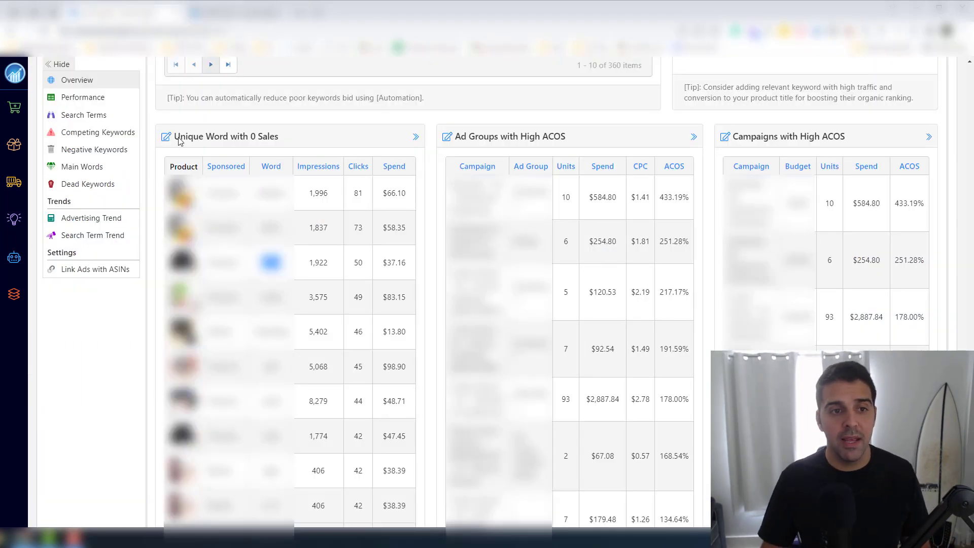
pyautogui.scroll(10, 162, 175)
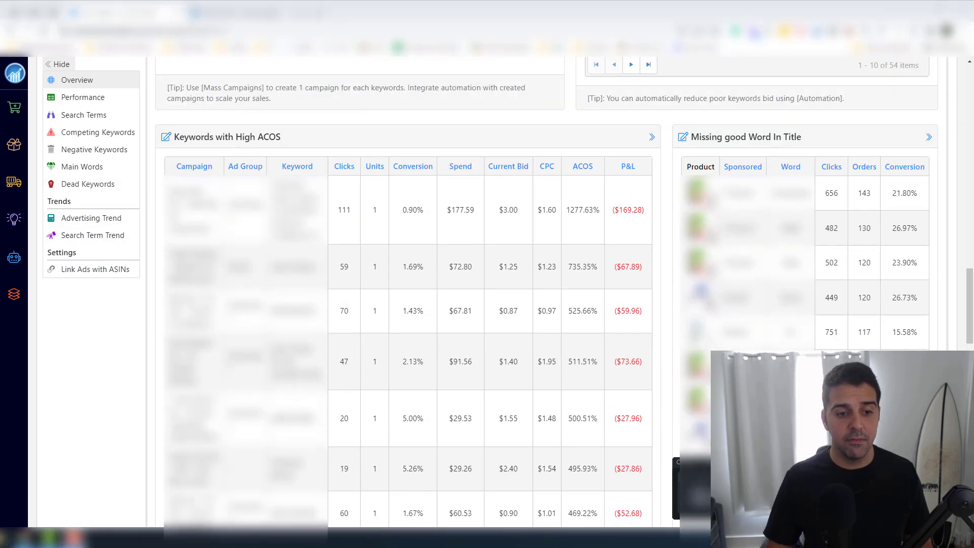
pyautogui.scroll(6, 126, 274)
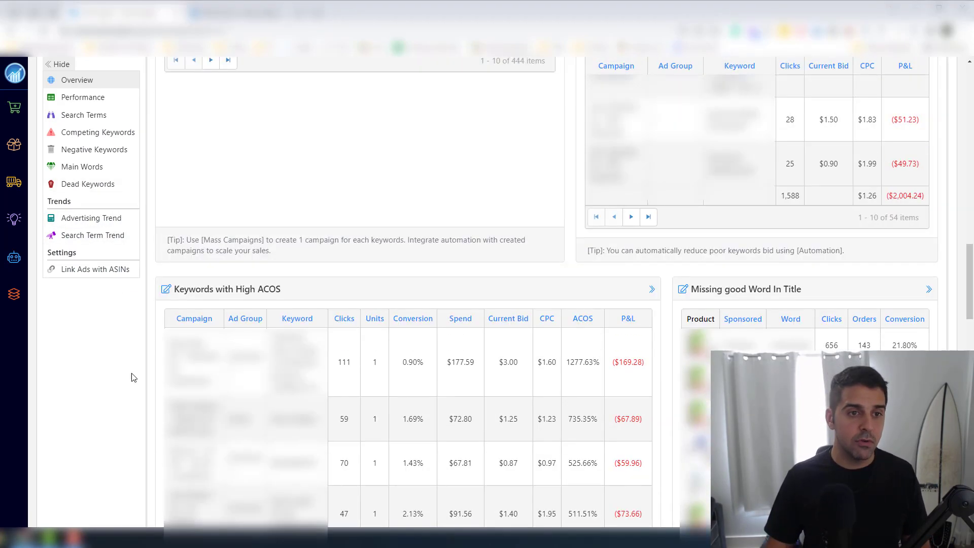
pyautogui.scroll(5, 102, 203)
pyautogui.click(40, 259)
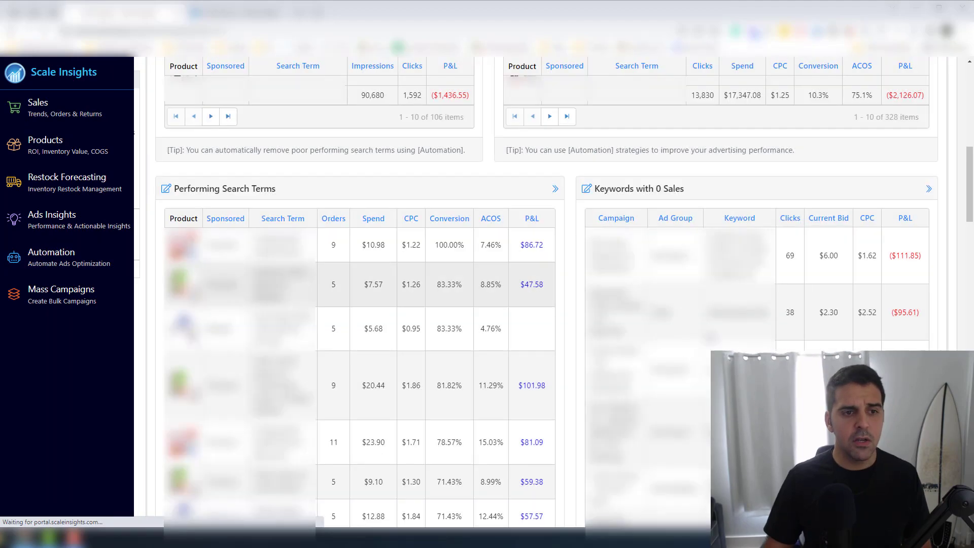
pyautogui.scroll(-3, 163, 436)
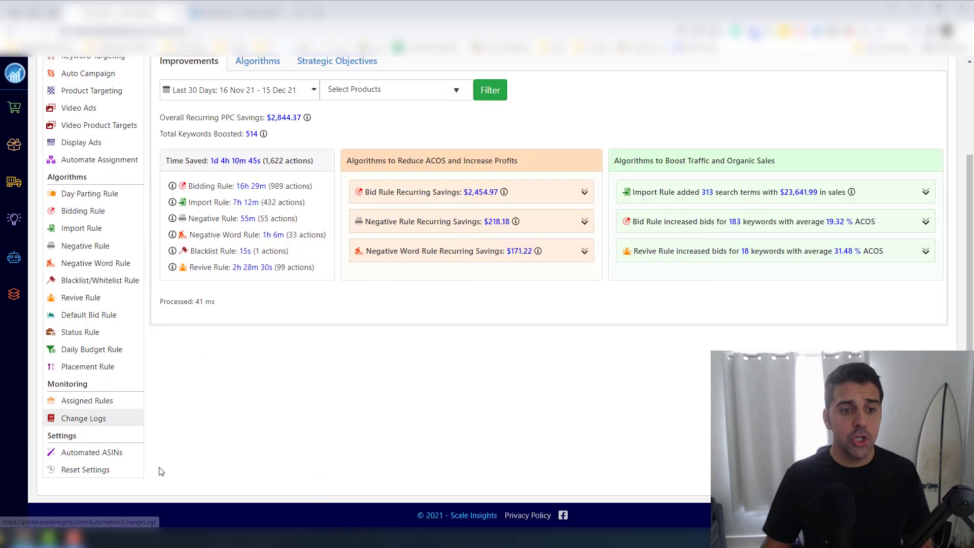
pyautogui.click(87, 418)
pyautogui.scroll(-4, 142, 455)
pyautogui.scroll(4, 152, 454)
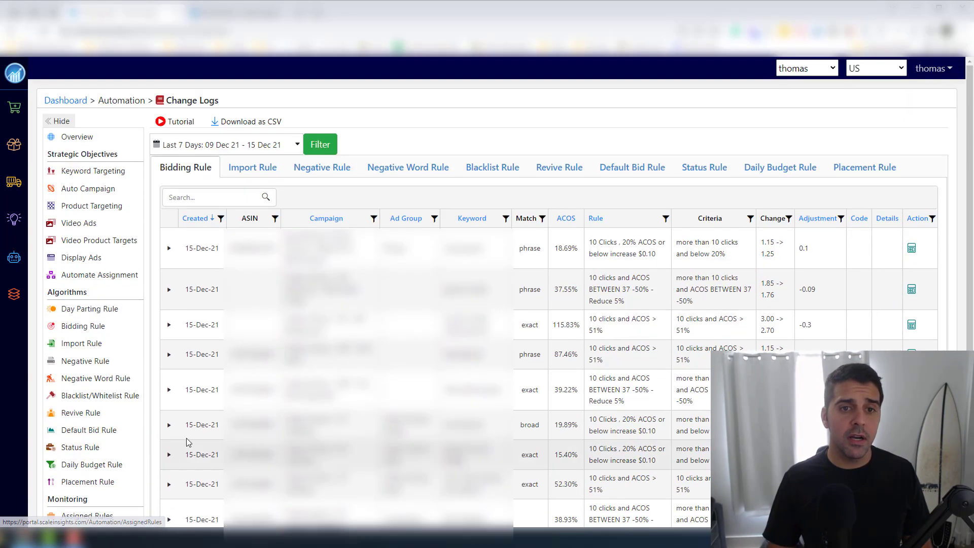
pyautogui.scroll(-3, 187, 441)
pyautogui.scroll(3, 188, 438)
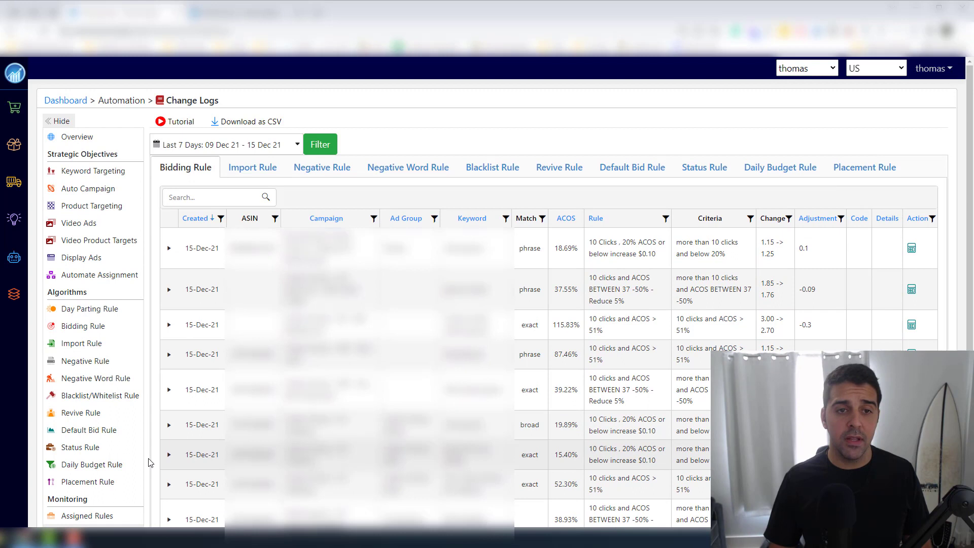
# Filter the change logs to Today and point out when they were last updated.
pyautogui.click(202, 148)
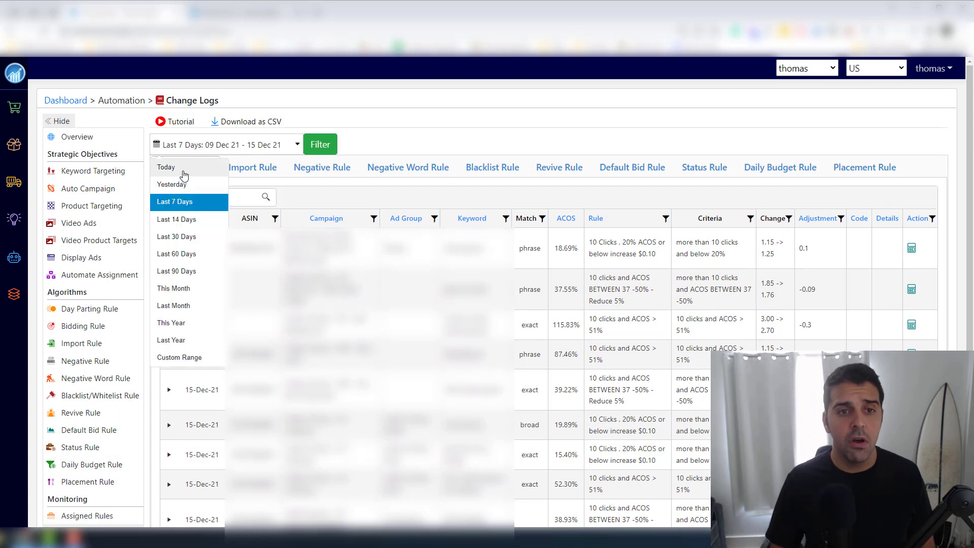
pyautogui.click(175, 164)
pyautogui.click(320, 145)
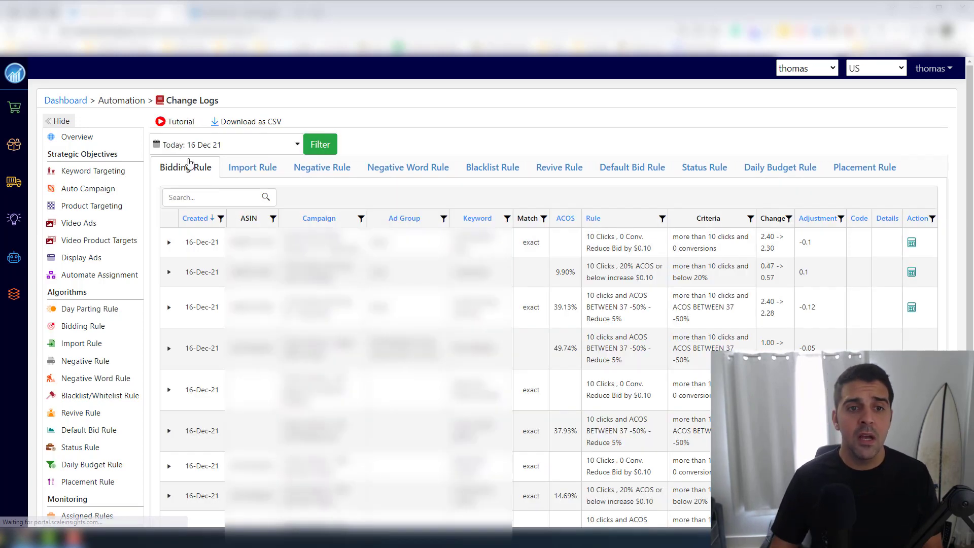
pyautogui.scroll(-5, 222, 468)
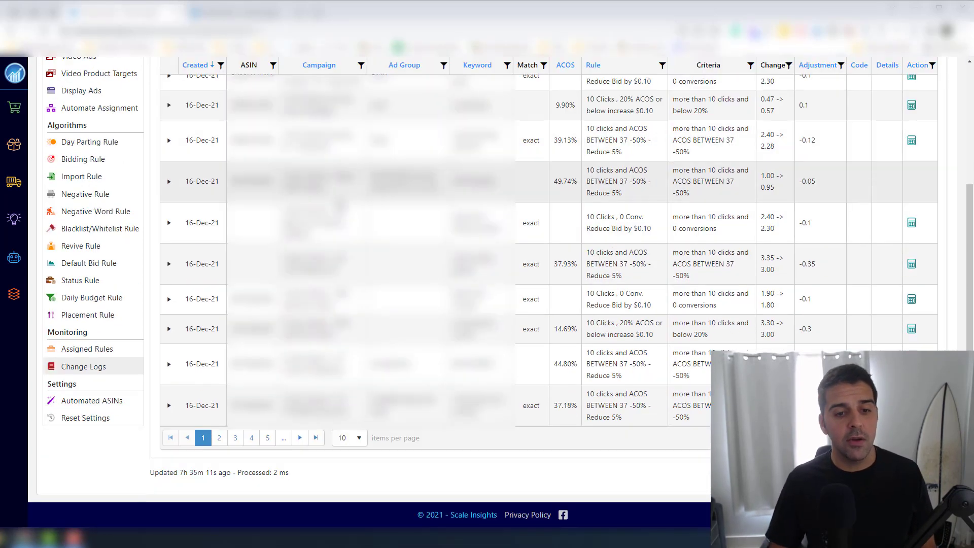
pyautogui.tripleClick(224, 479)
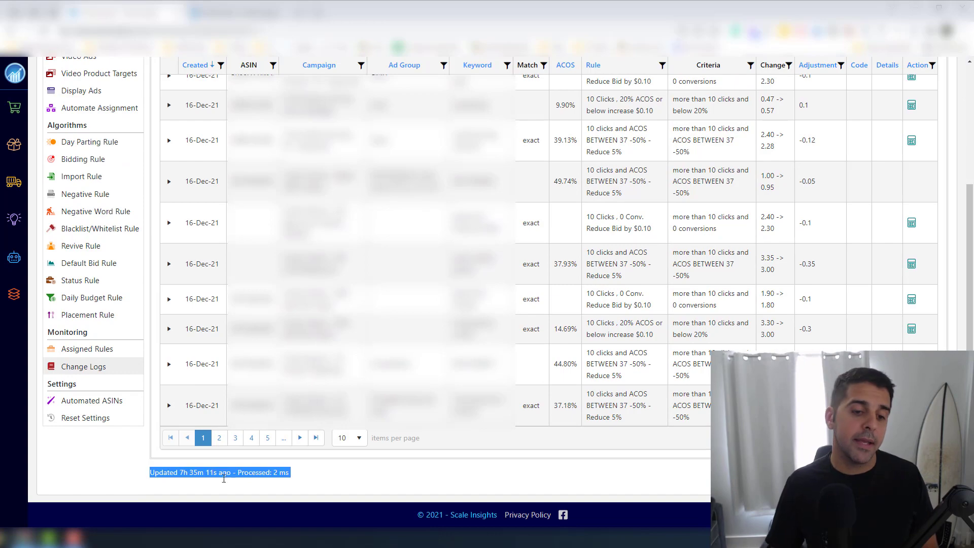
pyautogui.scroll(10, 204, 463)
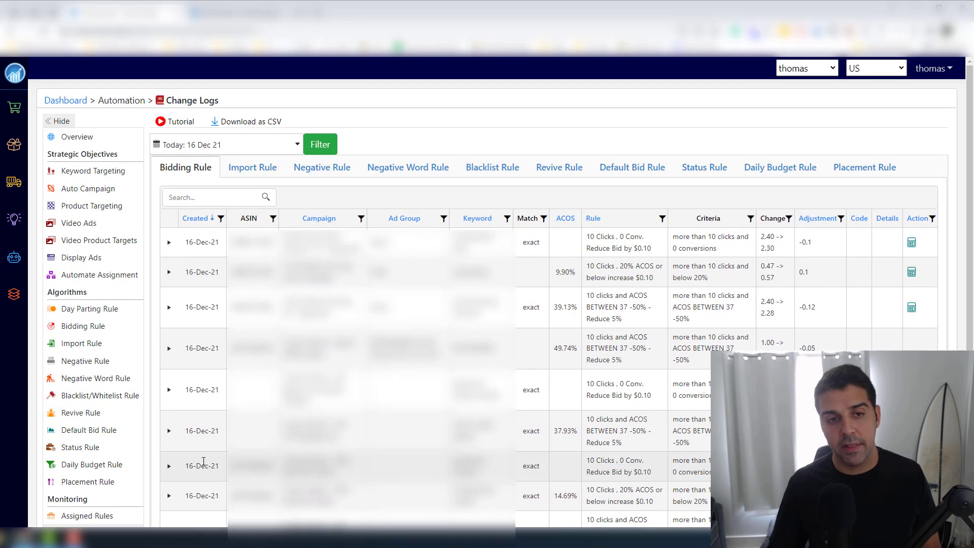
pyautogui.scroll(-10, 152, 431)
pyautogui.scroll(4, 243, 449)
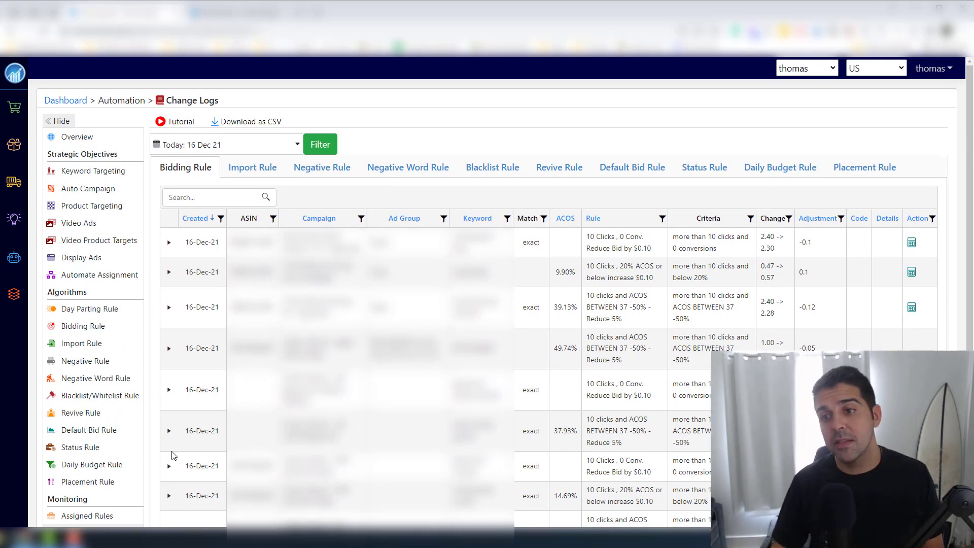
pyautogui.scroll(-4, 203, 437)
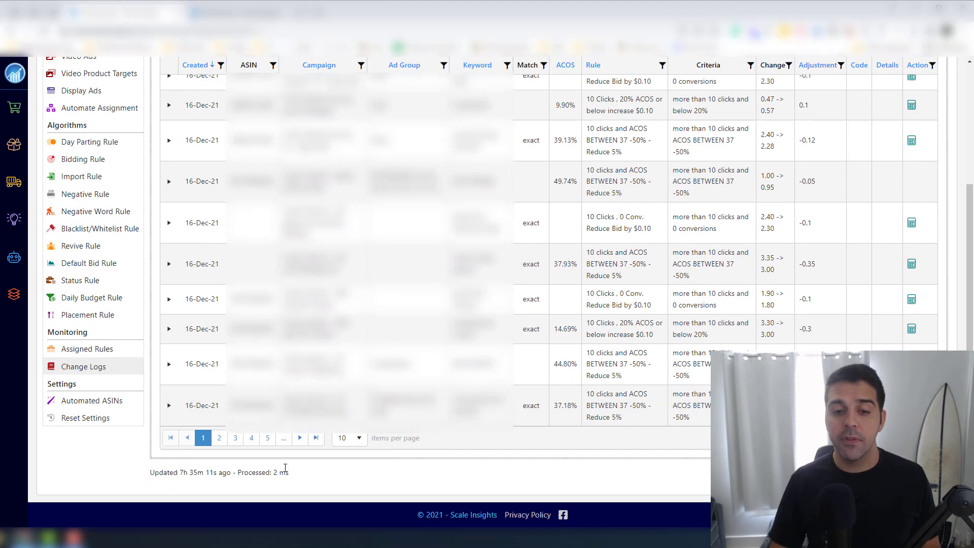
# Show 100 change-log rows per page and highlight the -0.11 bid adjustment.
pyautogui.click(350, 438)
pyautogui.click(349, 377)
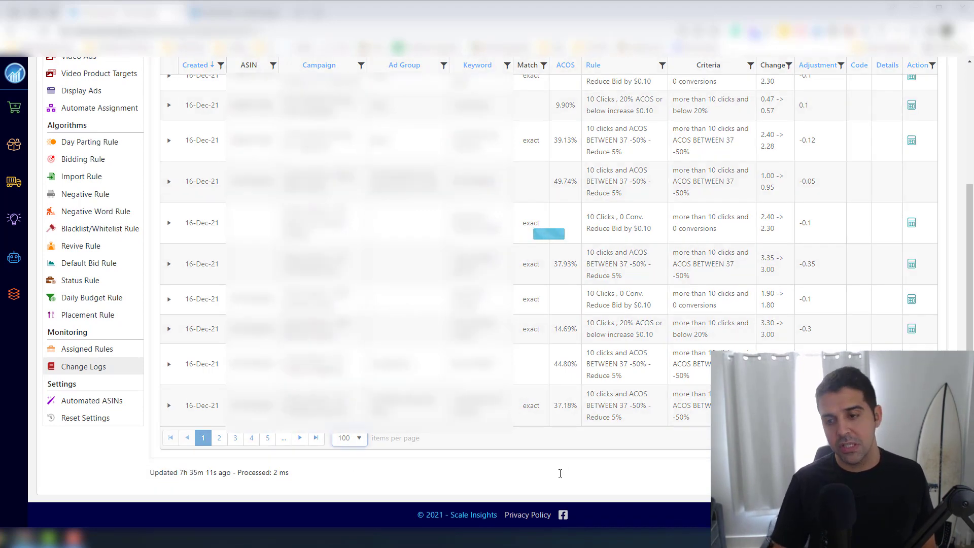
pyautogui.scroll(4, 560, 474)
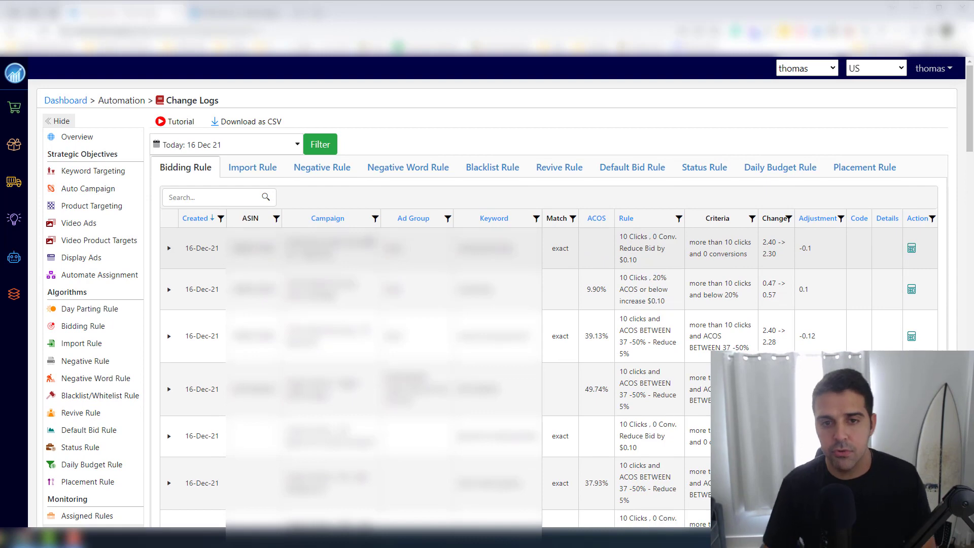
pyautogui.scroll(-10, 361, 254)
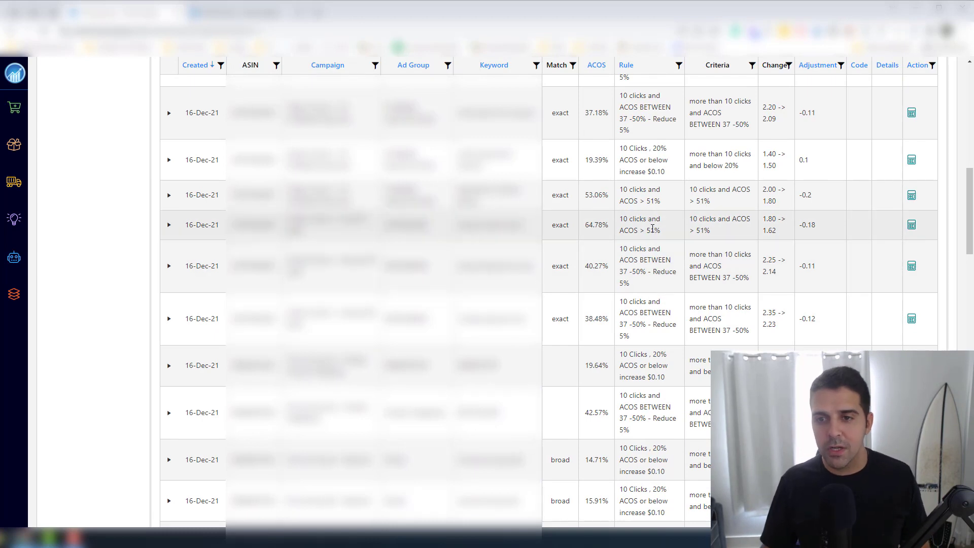
pyautogui.doubleClick(814, 266)
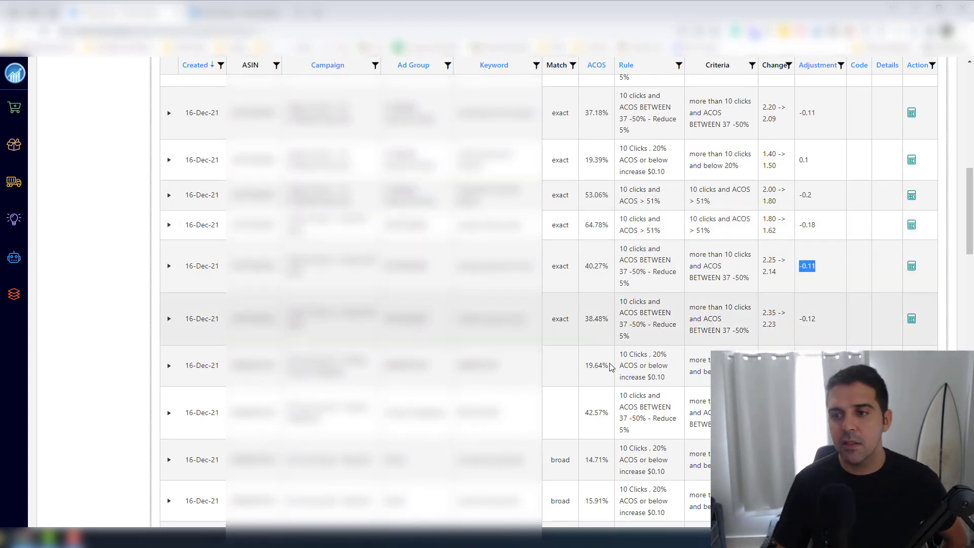
# Expand the 40.27% ACOS keyword's stats: from 15-Nov-21, 36 clicks, $151.20 sales.
pyautogui.click(169, 266)
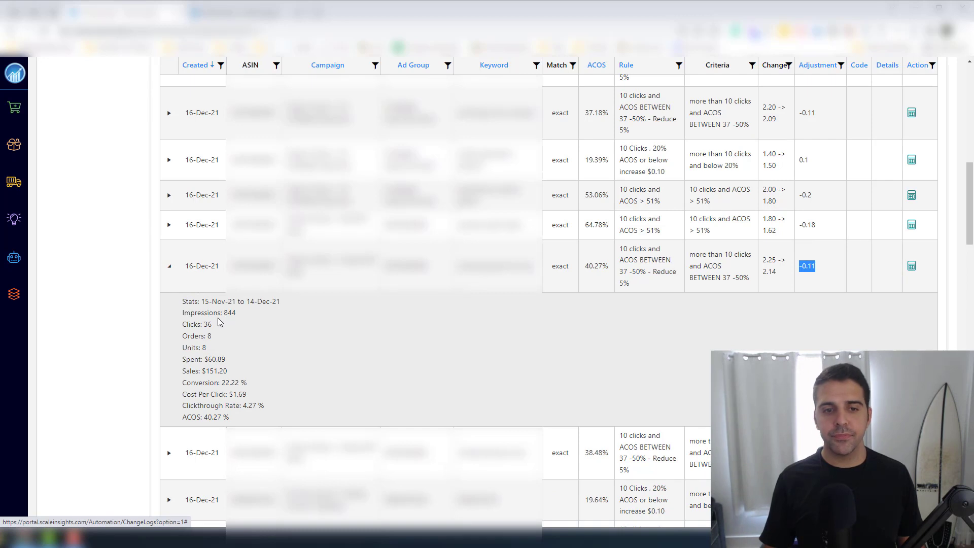
pyautogui.moveTo(201, 303); pyautogui.dragTo(210, 304)
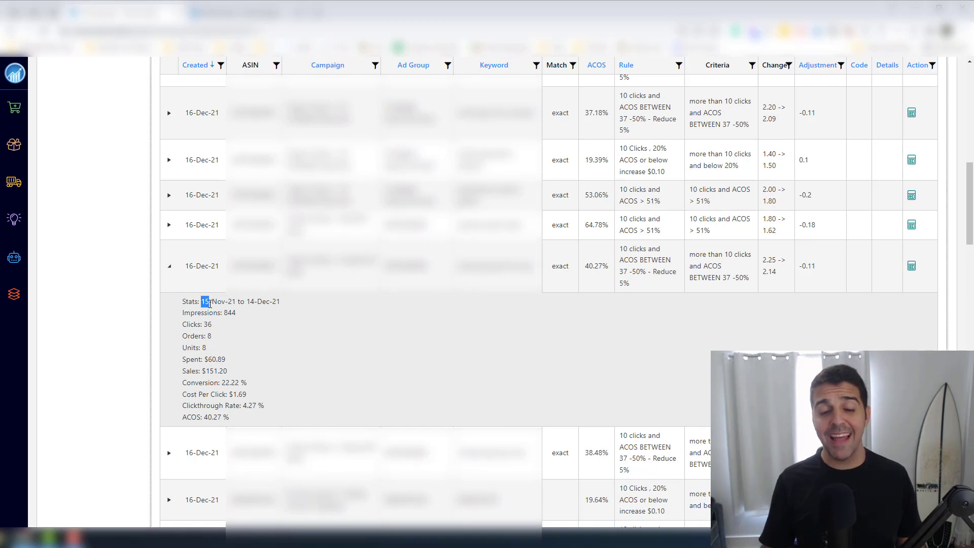
pyautogui.click(208, 324)
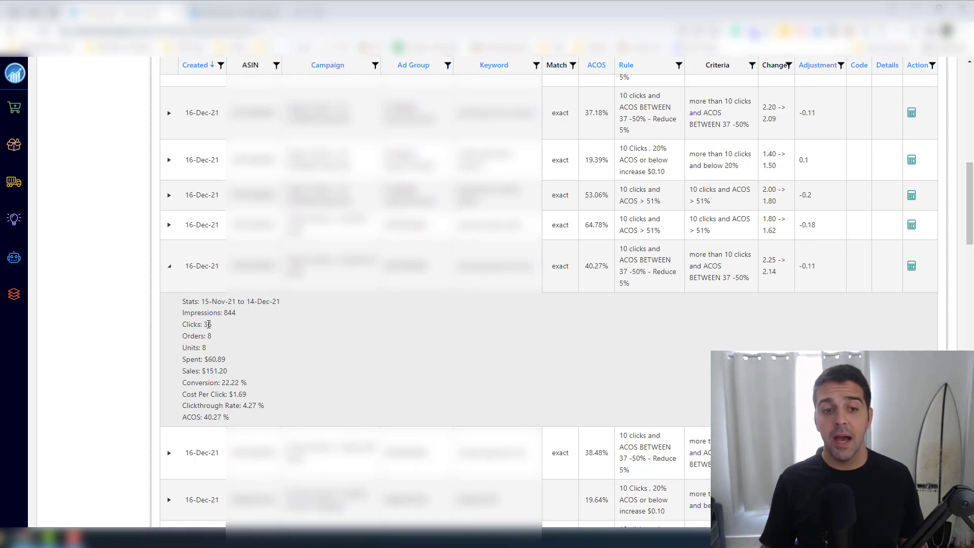
pyautogui.click(219, 372)
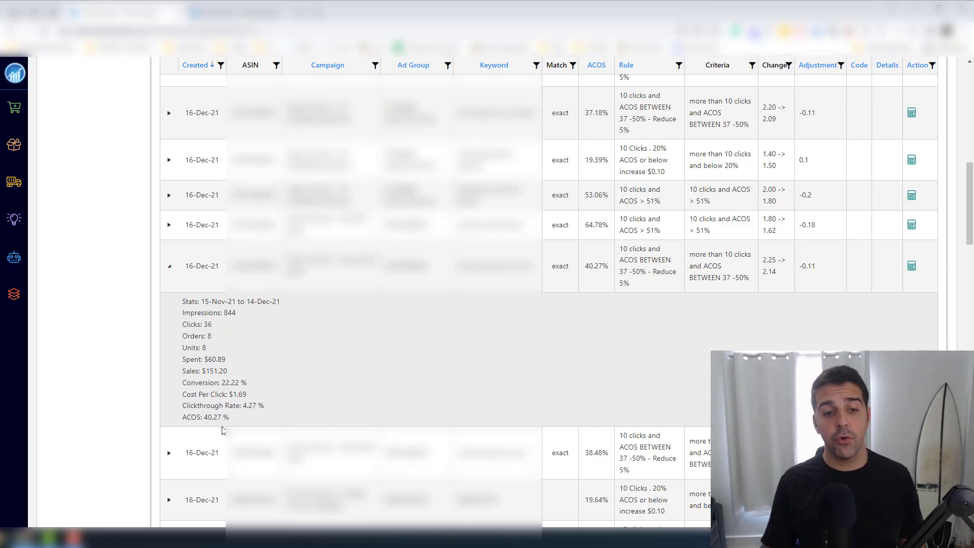
# Highlight the reduce-5% rule for 37–50% ACOS, the 40.27% ACOS, and the old 2.25 bid.
pyautogui.tripleClick(651, 258)
pyautogui.click(656, 277)
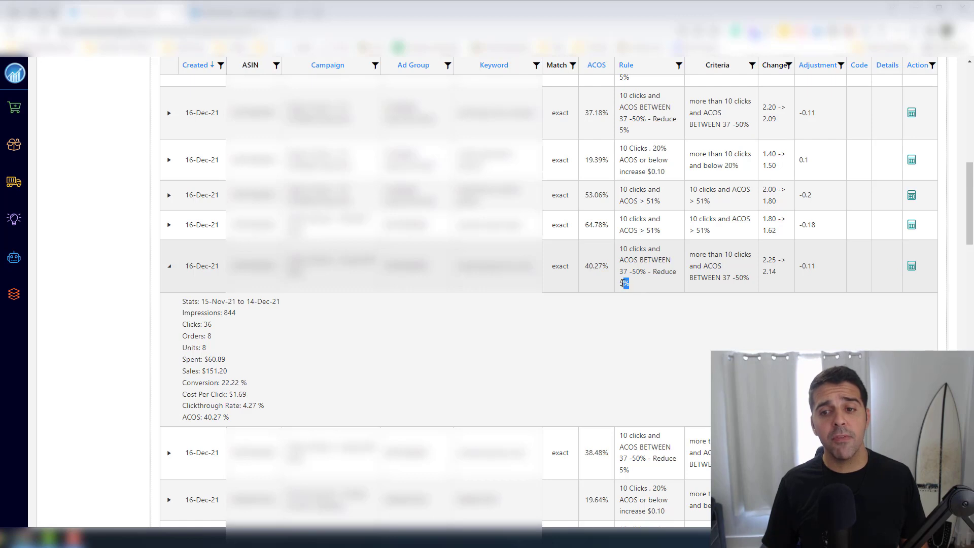
pyautogui.click(632, 289)
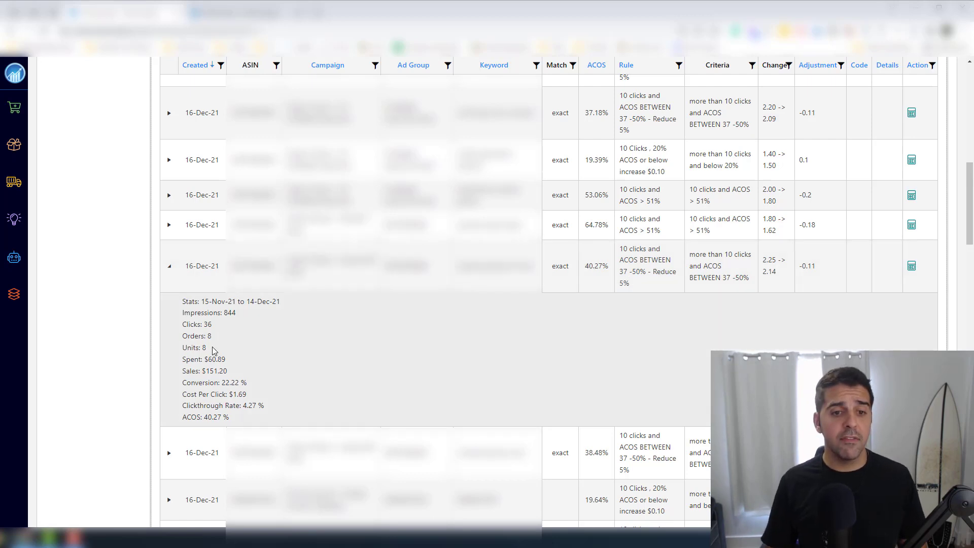
pyautogui.tripleClick(216, 417)
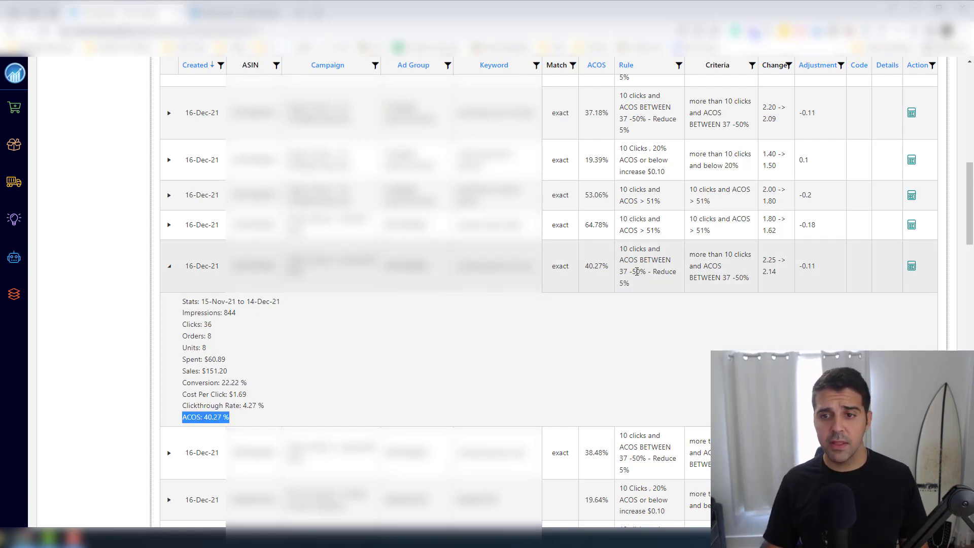
pyautogui.click(771, 274)
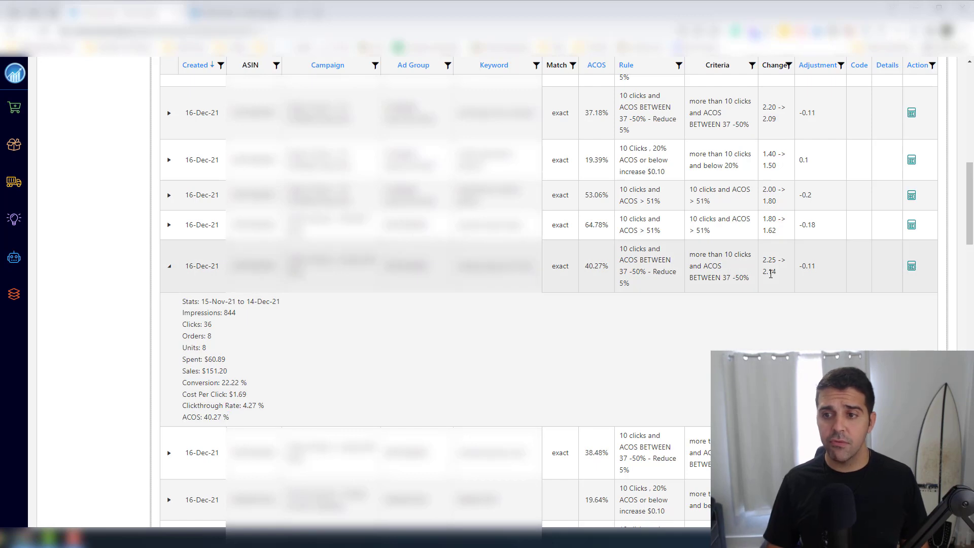
pyautogui.doubleClick(769, 260)
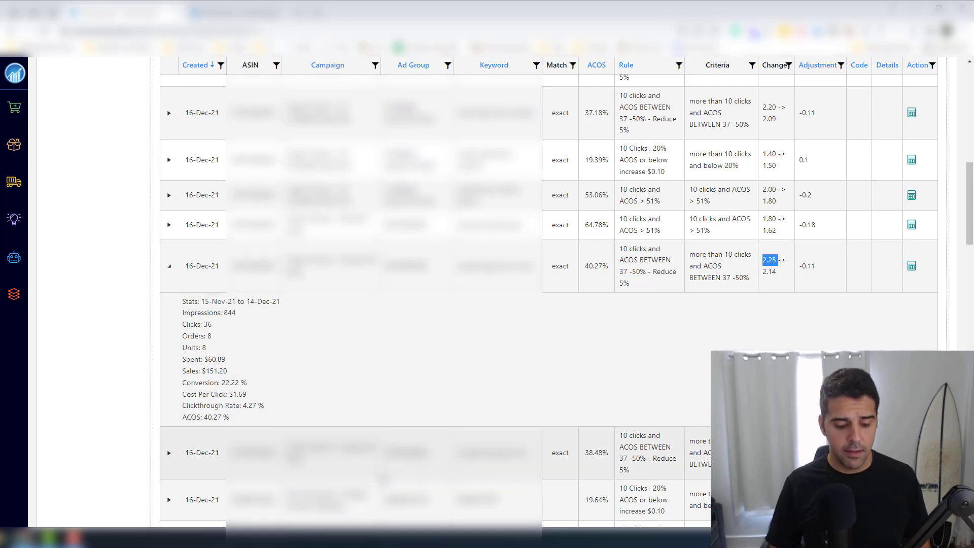
# Compute 2.25 × 0.95 = 2.1375 in Calculator, compare it with the 2.14 new bid, then close Calculator.
pyautogui.write('2.25')
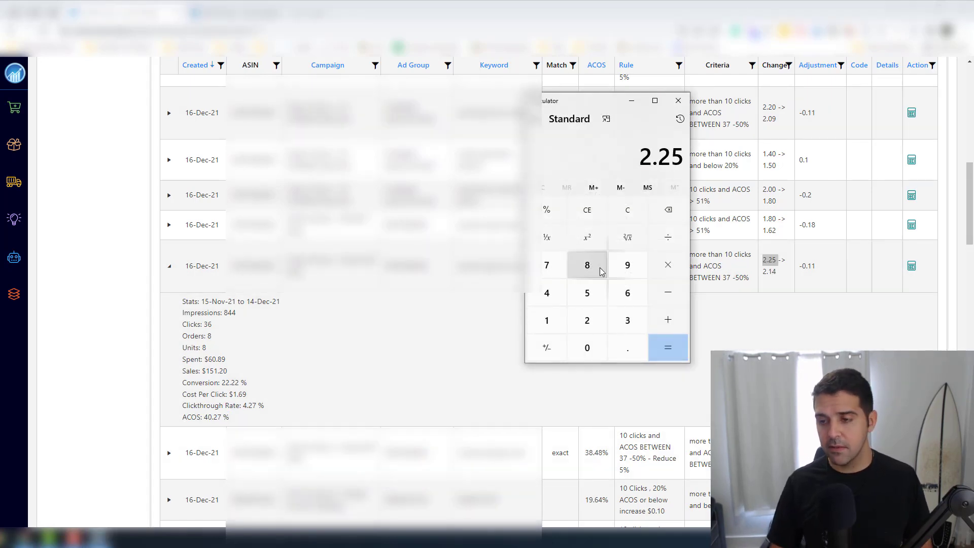
pyautogui.write('0.95')
pyautogui.press('Return')
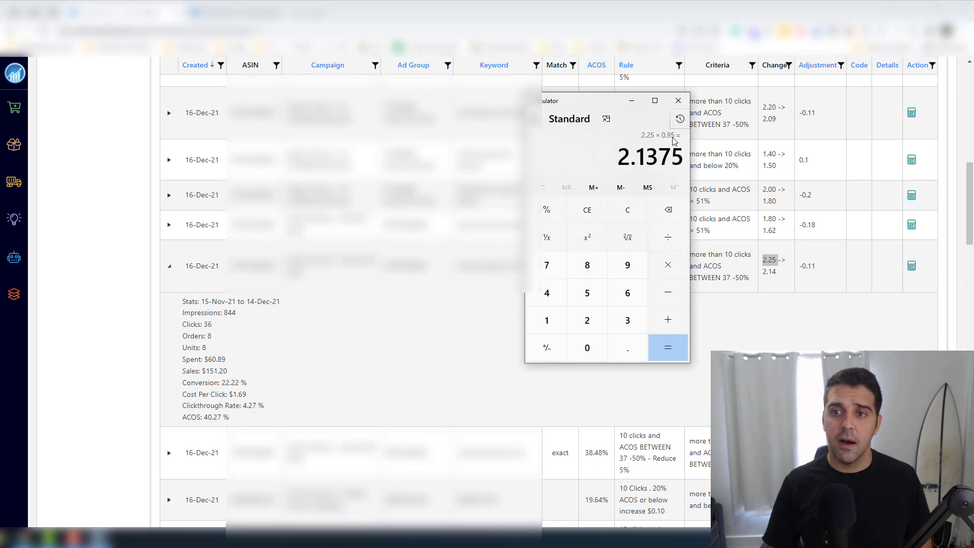
pyautogui.moveTo(766, 272); pyautogui.dragTo(777, 273)
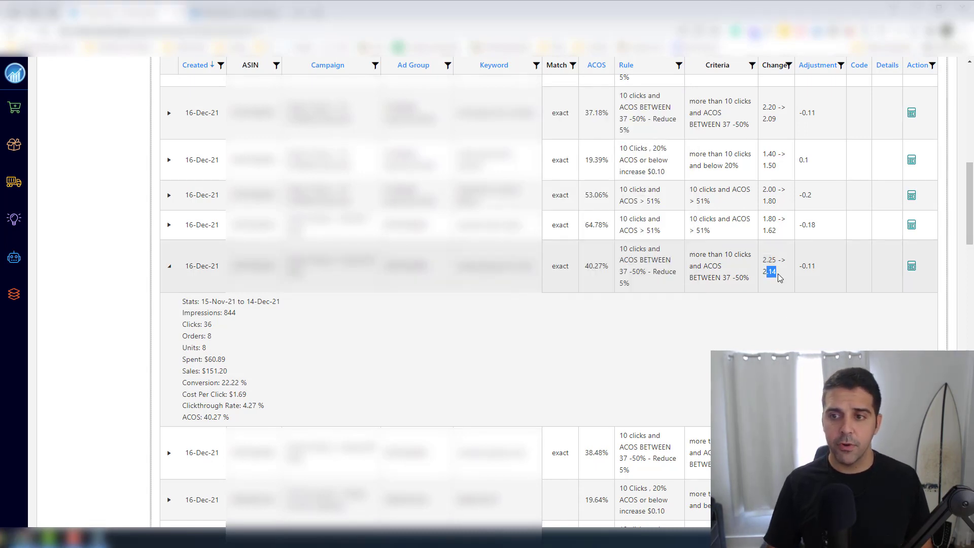
pyautogui.hotkey('alt', 'Tab')
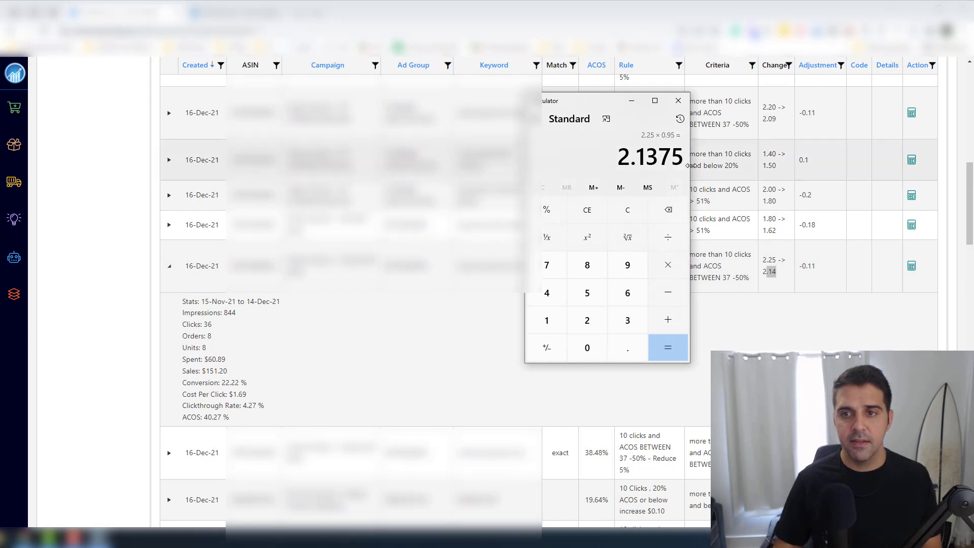
pyautogui.click(678, 100)
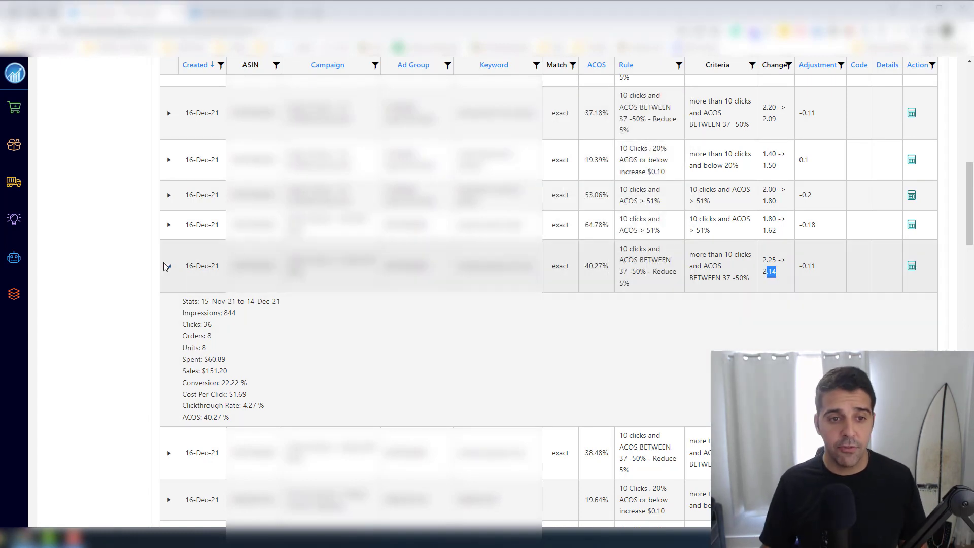
# Collapse the expanded entry and open the Bidding Rules list, highlighting its first four rules.
pyautogui.click(171, 270)
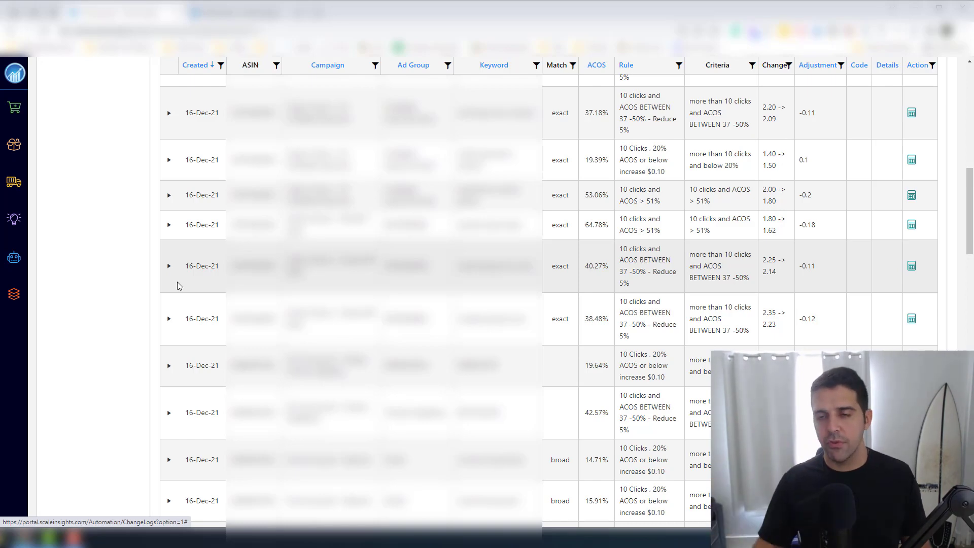
pyautogui.scroll(5, 325, 101)
pyautogui.scroll(-3, 337, 180)
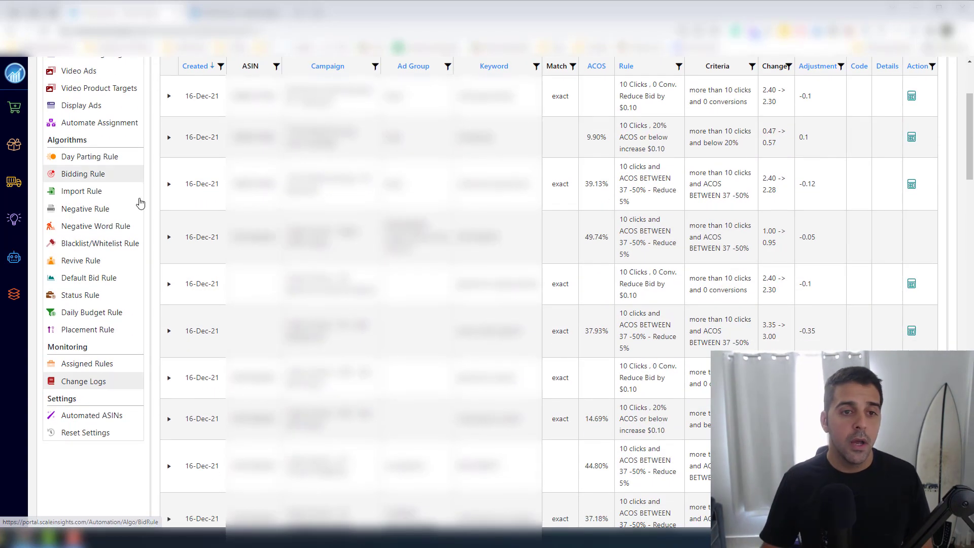
pyautogui.tripleClick(644, 236)
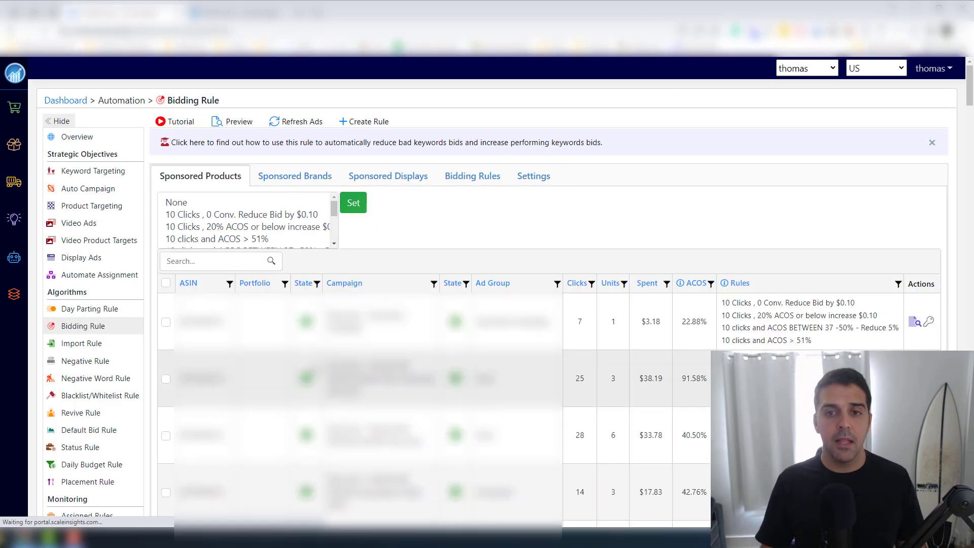
pyautogui.click(472, 176)
pyautogui.scroll(-3, 315, 374)
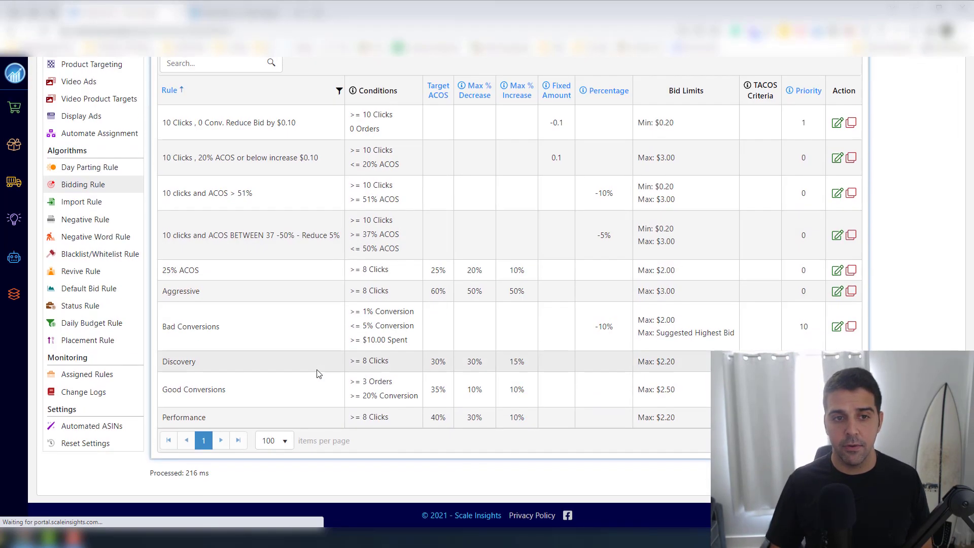
pyautogui.scroll(2, 205, 243)
pyautogui.moveTo(166, 224); pyautogui.dragTo(414, 345)
pyautogui.click(334, 327)
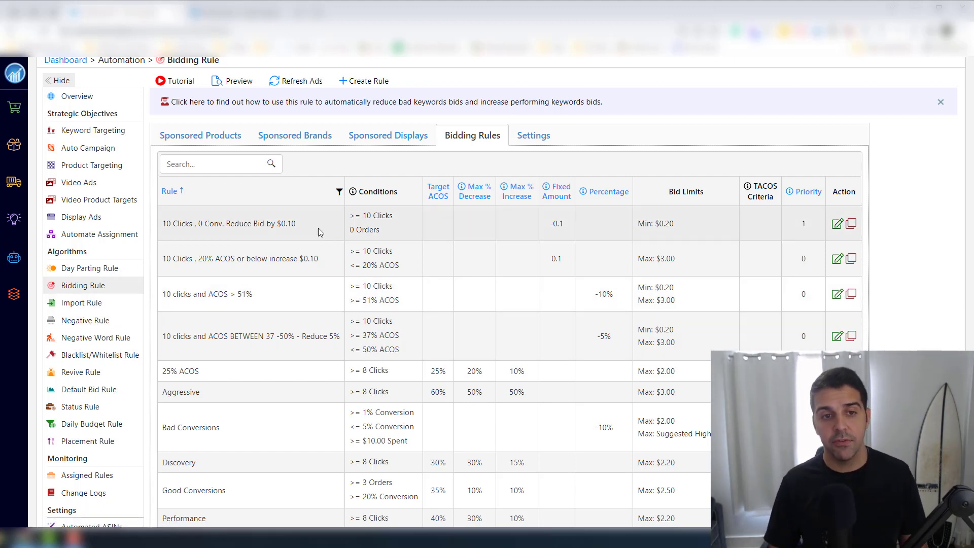
# Point out the $0.10 zero-conversion, 20% ACOS increase, ACOS above 51% (-10%) and ACOS 37–50% (-5%) rules.
pyautogui.tripleClick(281, 226)
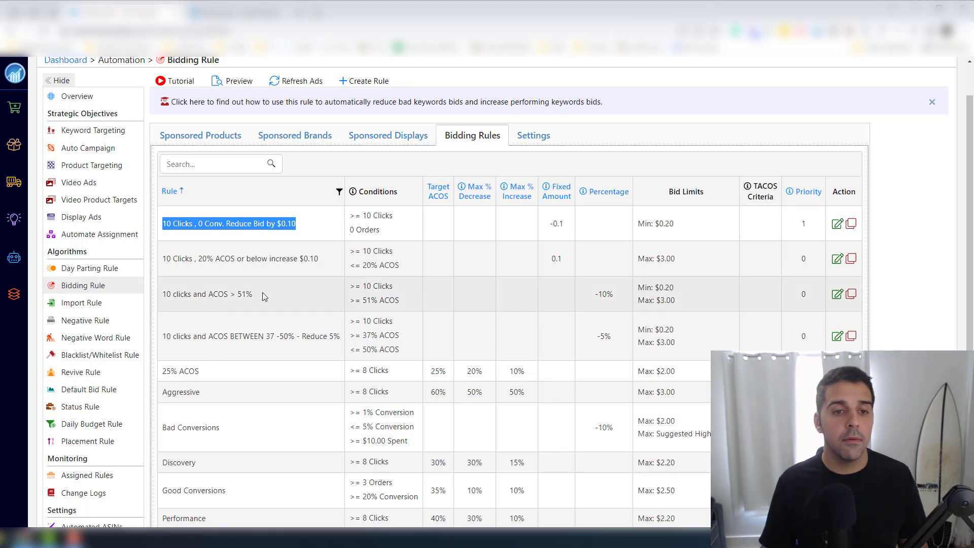
pyautogui.tripleClick(228, 269)
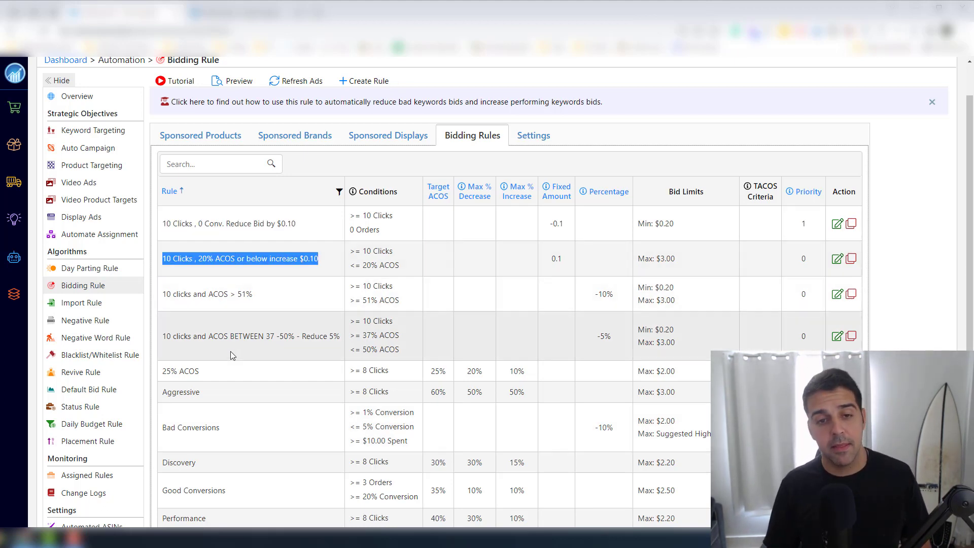
pyautogui.tripleClick(216, 296)
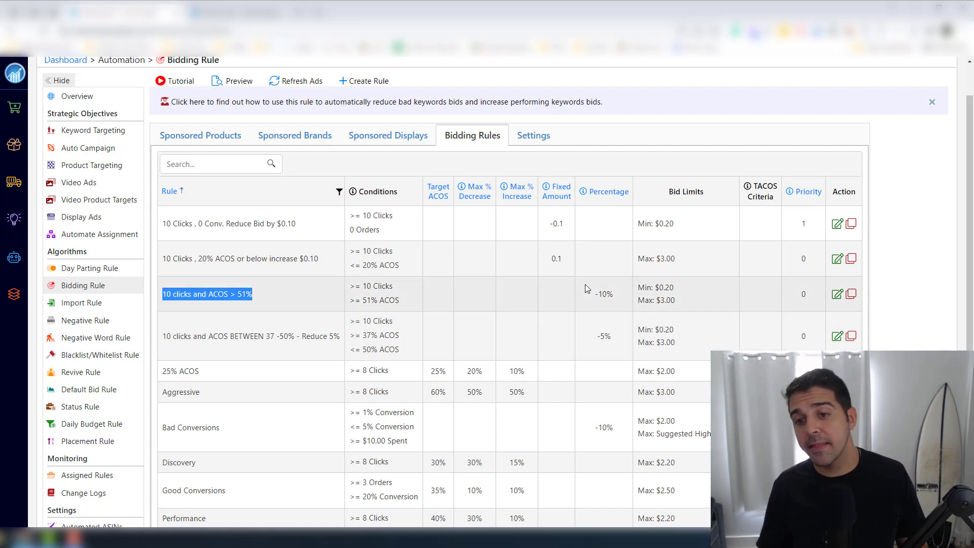
pyautogui.moveTo(587, 288); pyautogui.dragTo(621, 293)
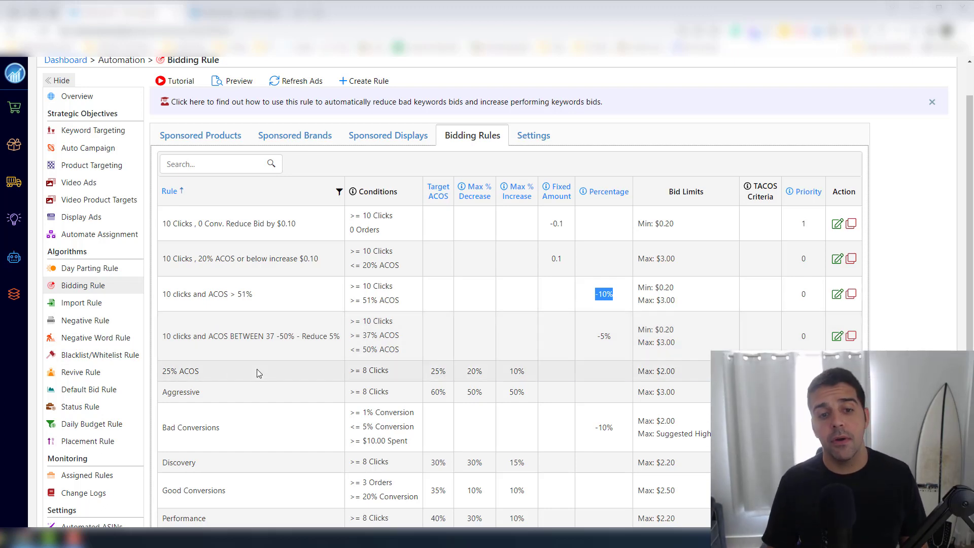
pyautogui.tripleClick(306, 356)
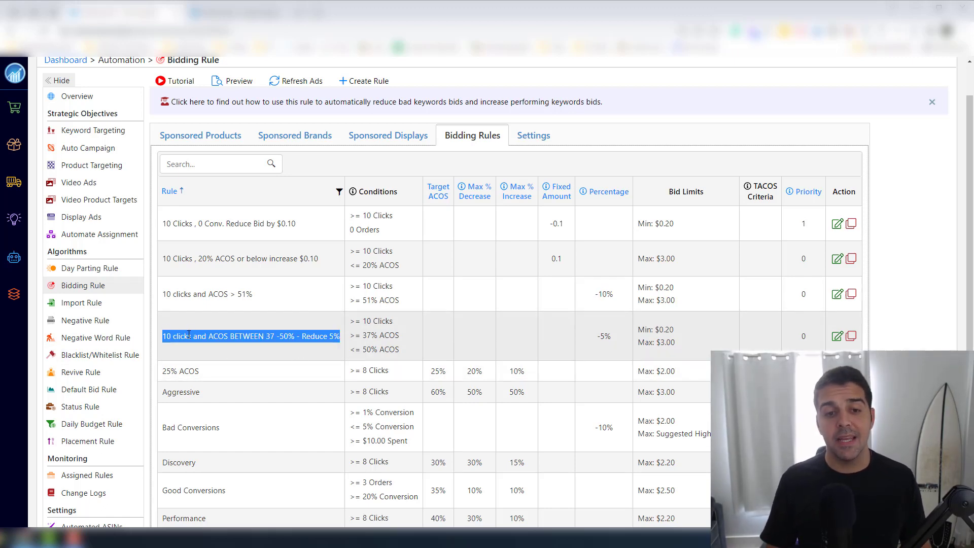
pyautogui.click(274, 341)
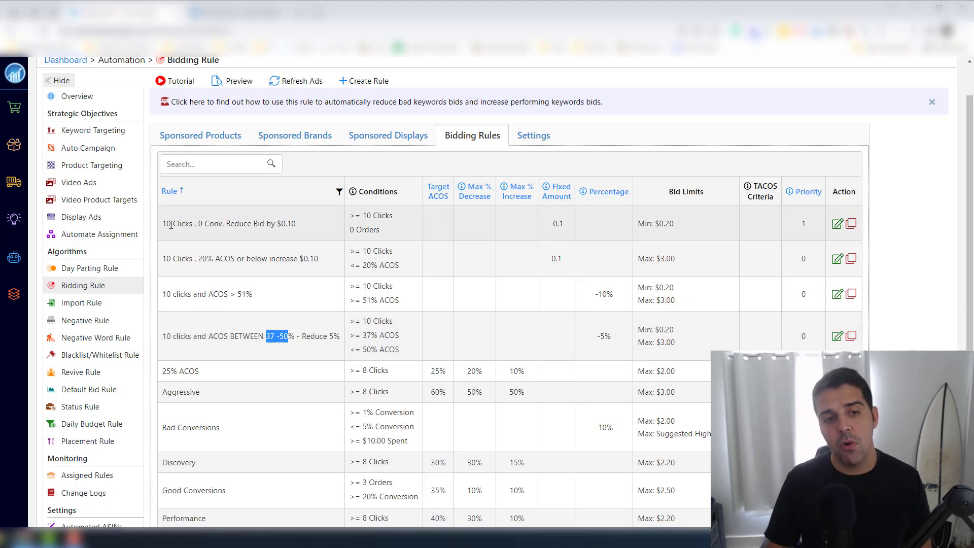
pyautogui.moveTo(169, 221); pyautogui.dragTo(291, 322)
pyautogui.click(291, 321)
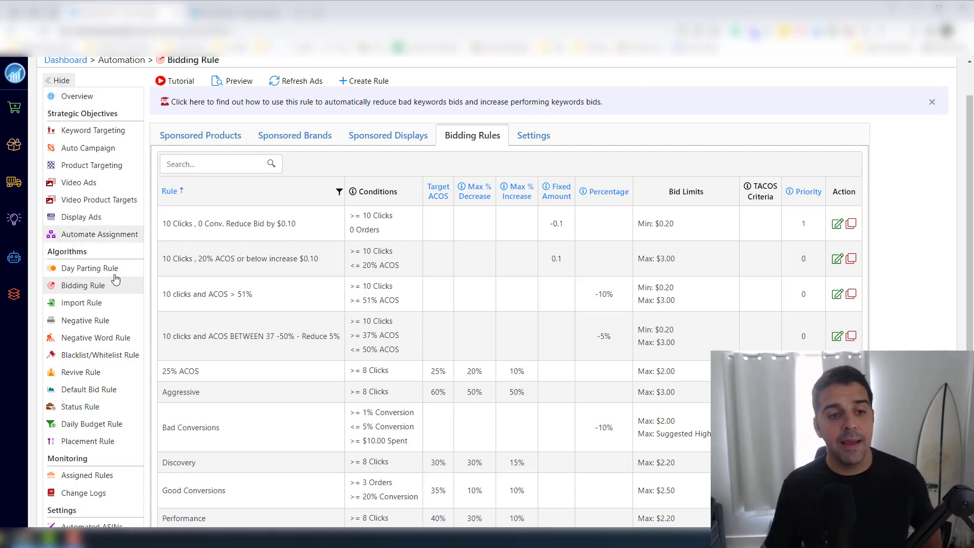
# Step through the Sponsored Products, Brands and Displays tabs and scroll the Displays campaign table.
pyautogui.click(231, 140)
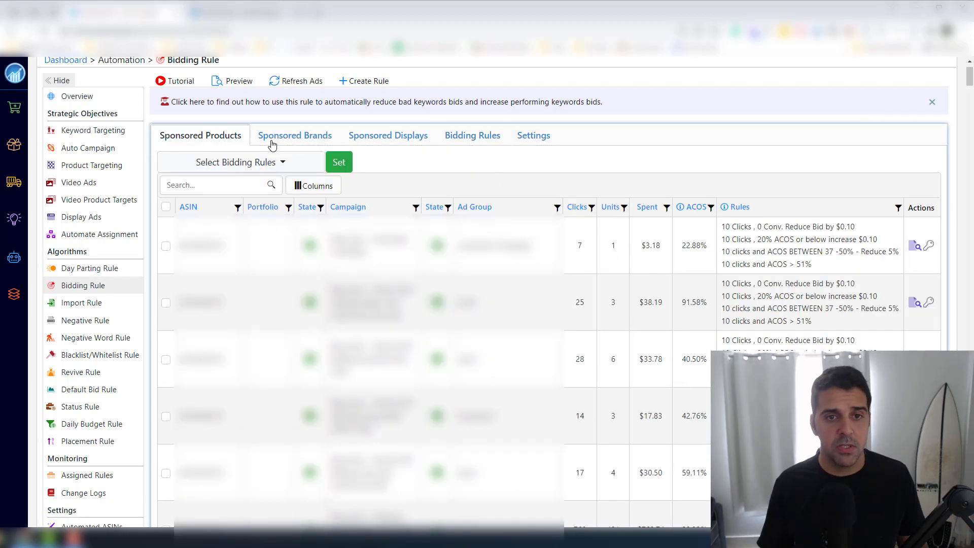
pyautogui.click(276, 139)
pyautogui.click(395, 142)
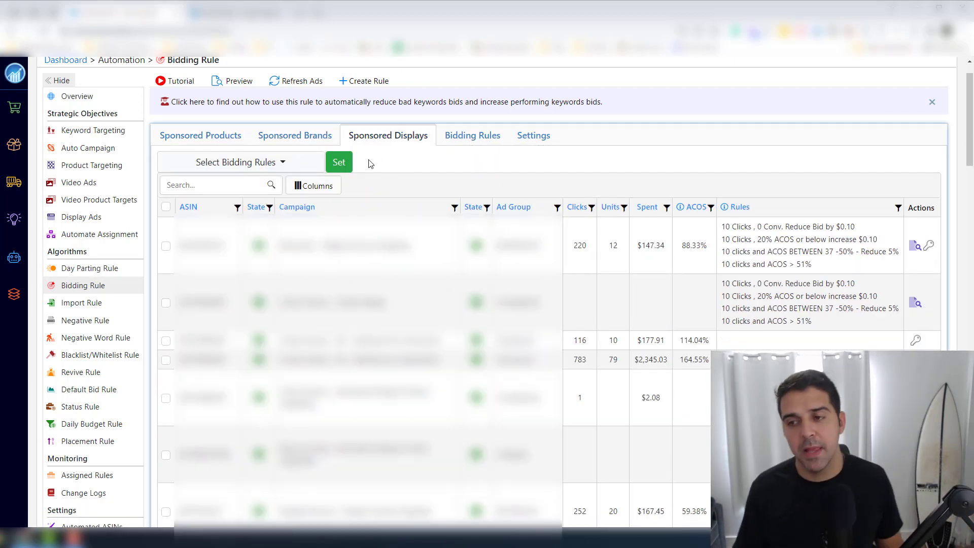
pyautogui.scroll(-1, 294, 142)
pyautogui.scroll(1, 294, 143)
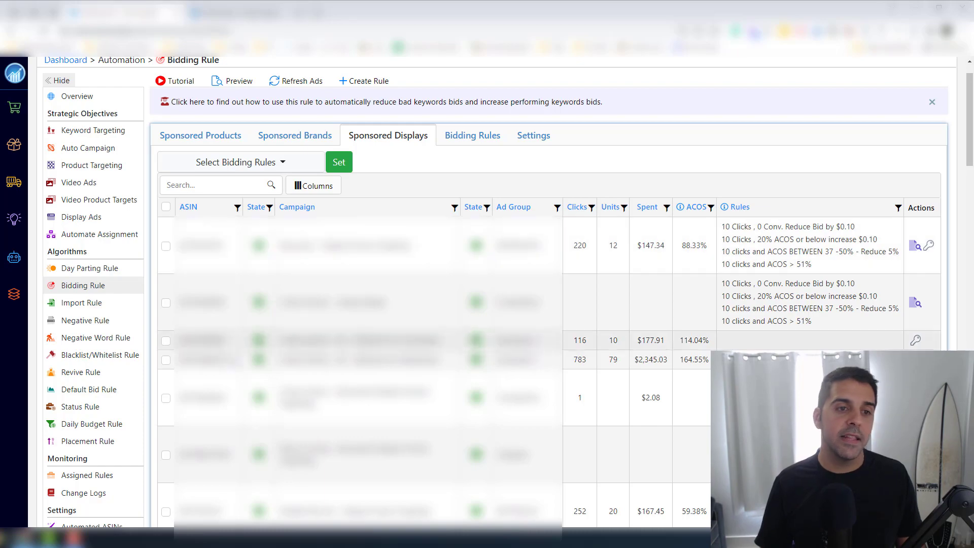
pyautogui.scroll(-3, 508, 295)
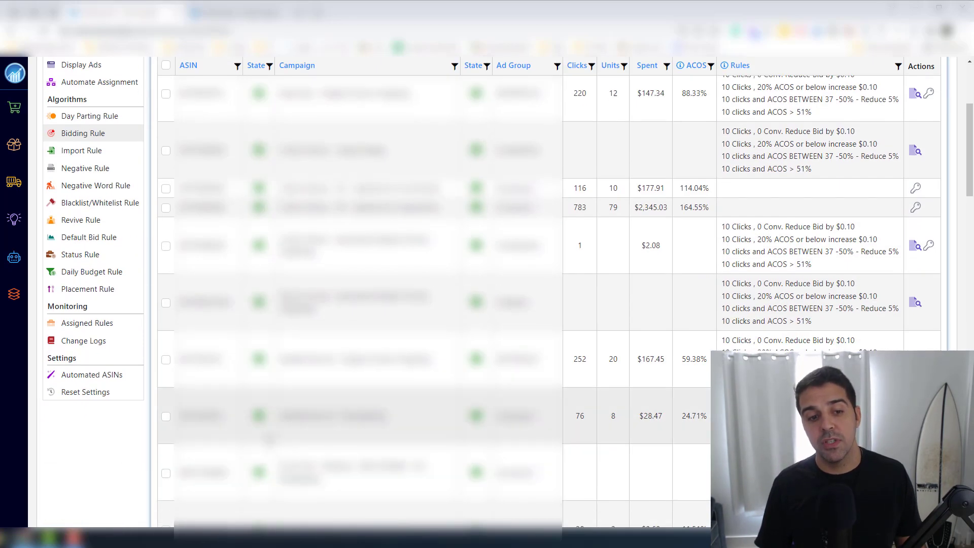
pyautogui.scroll(4, 507, 294)
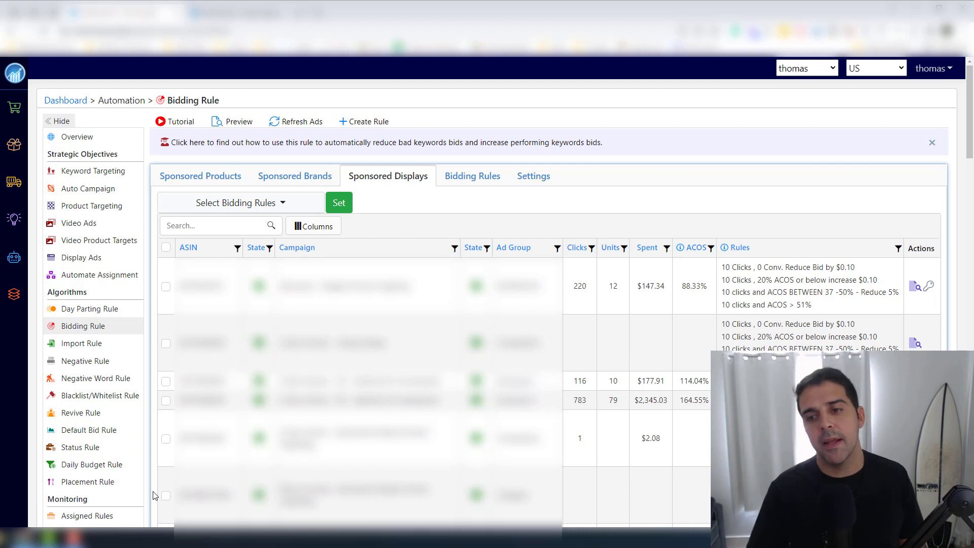
# Switch to a different account, load its data, then return to the original account.
pyautogui.click(802, 75)
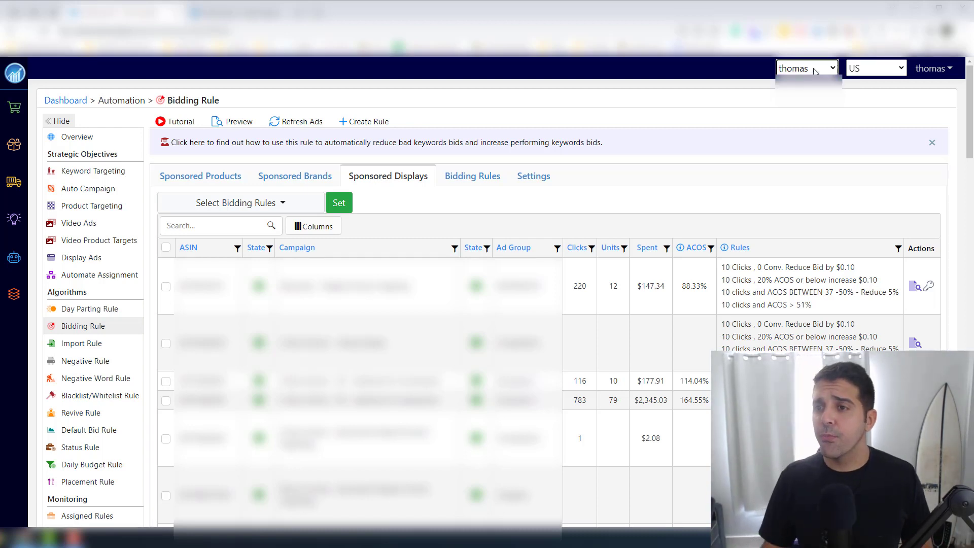
pyautogui.click(805, 101)
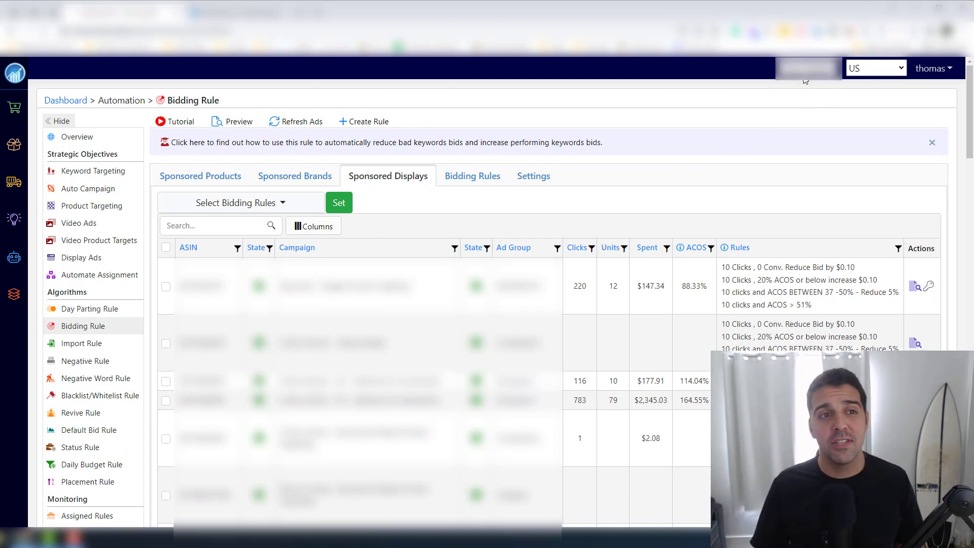
pyautogui.click(875, 68)
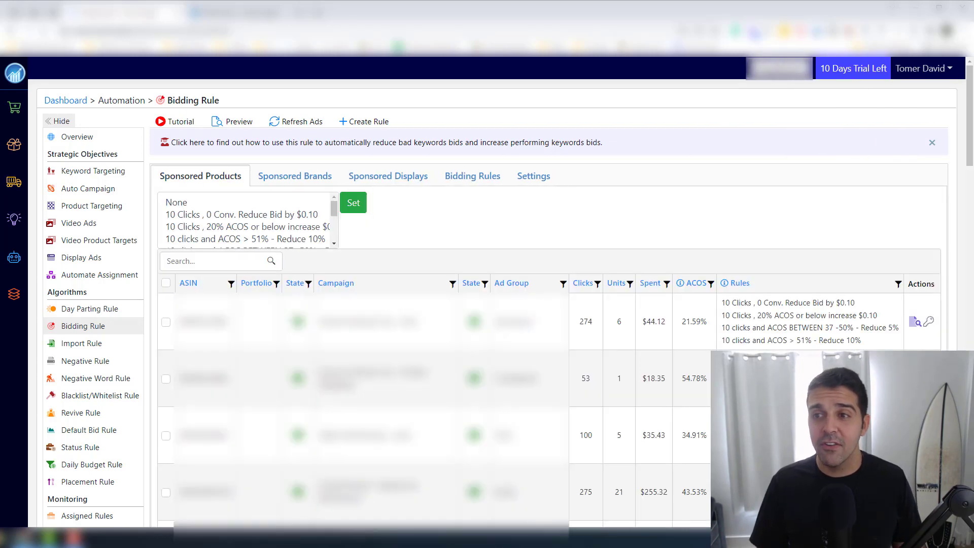
pyautogui.click(779, 87)
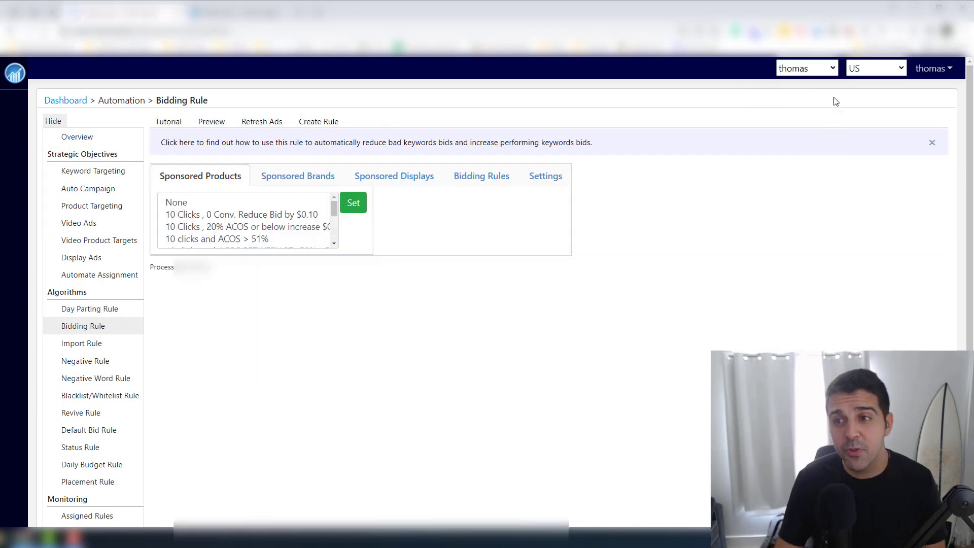
# Change the marketplace to UK and show its bidding rules with pound bid limits.
pyautogui.click(863, 71)
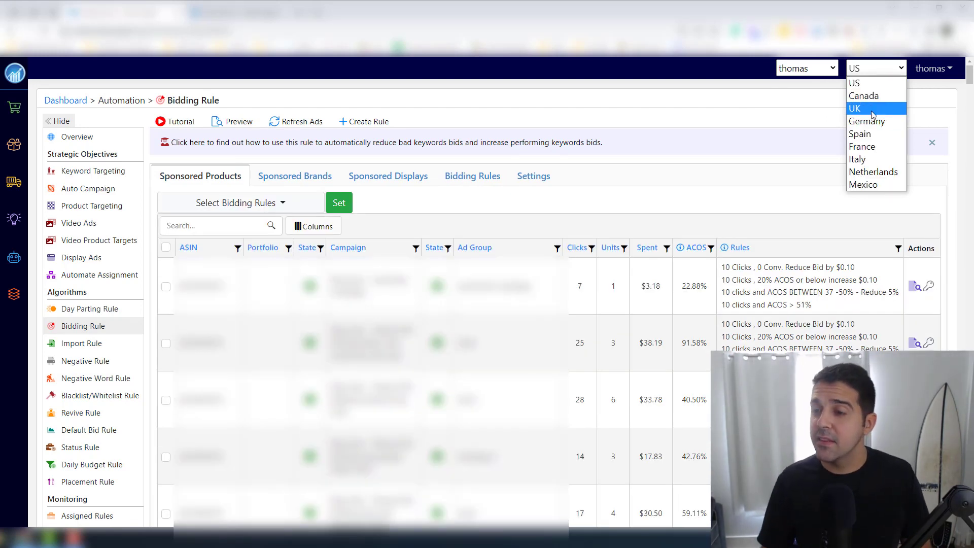
pyautogui.click(873, 113)
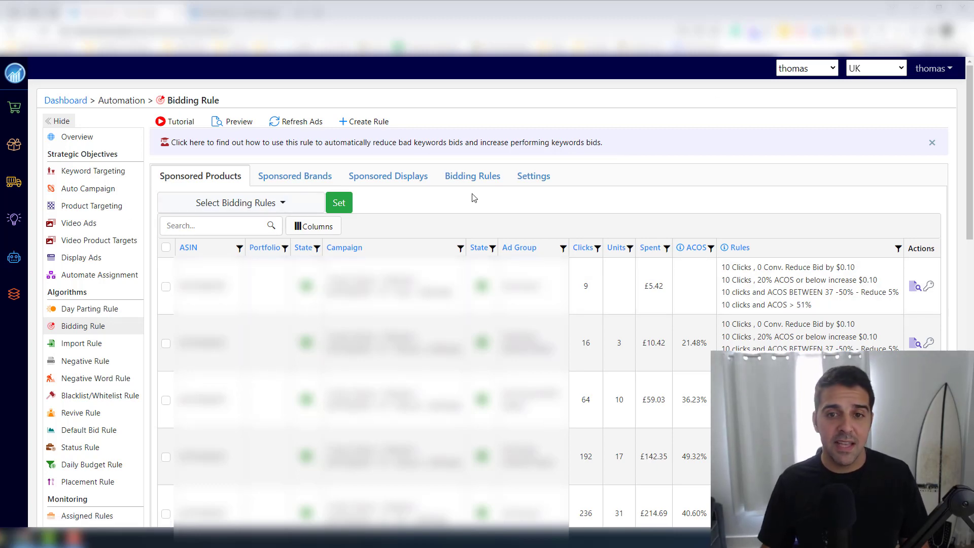
pyautogui.click(472, 175)
pyautogui.moveTo(173, 264); pyautogui.dragTo(510, 363)
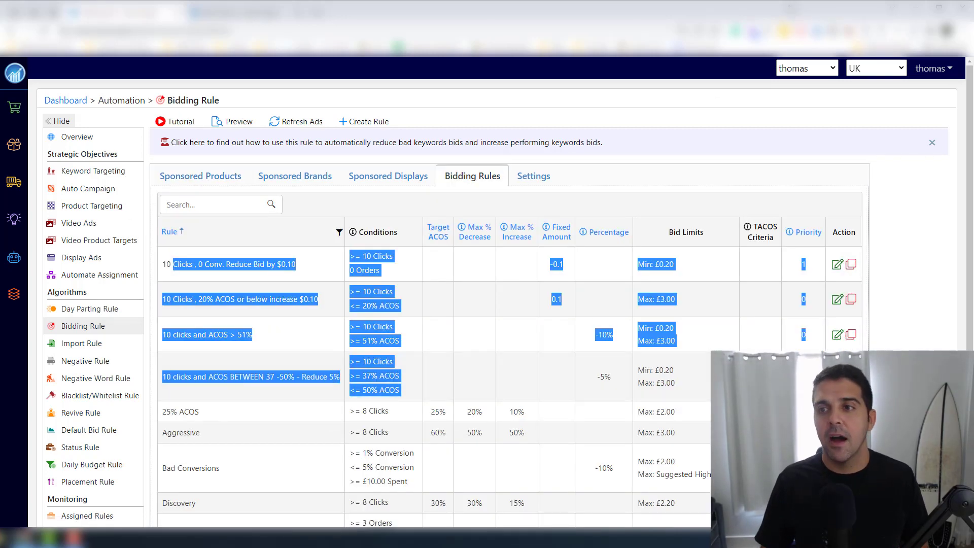
pyautogui.click(808, 67)
pyautogui.click(639, 187)
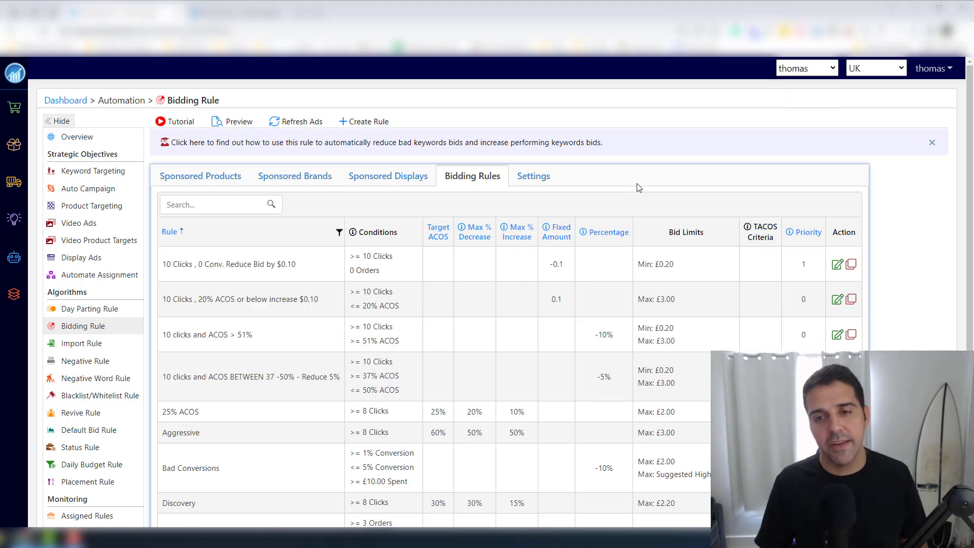